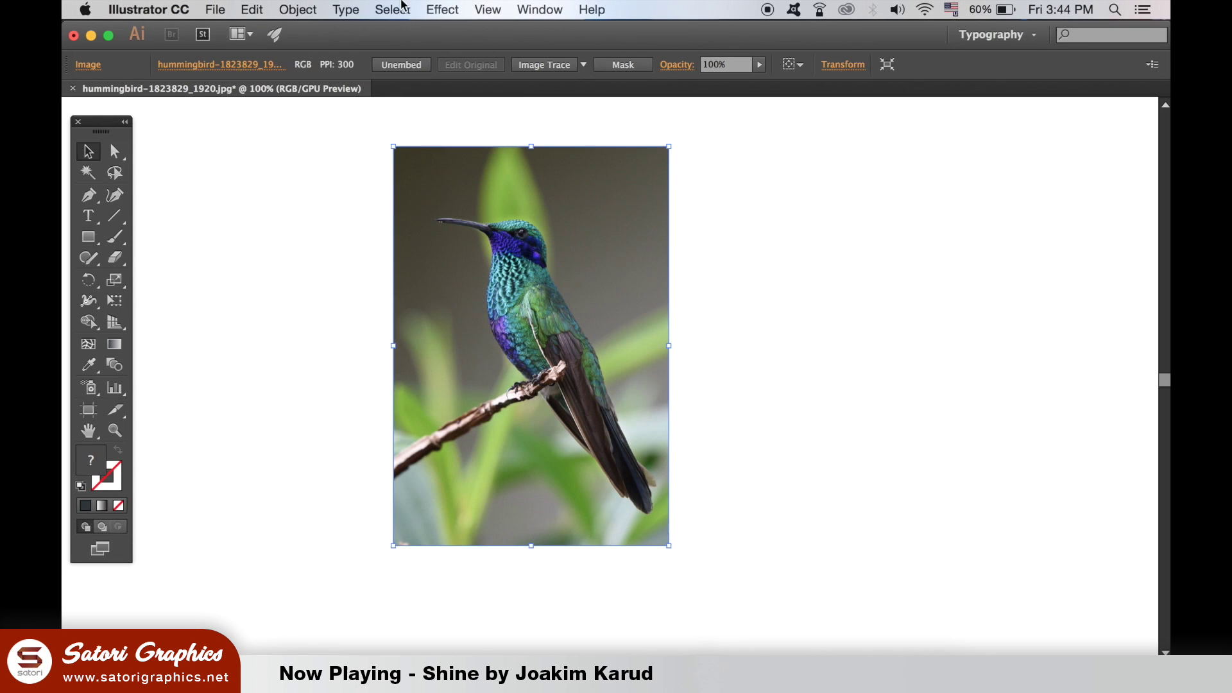
Lock the hummingbird photo with Object > Lock > Selection so tracing won't shift it
left_click(303, 3)
mouse_move(303, 106)
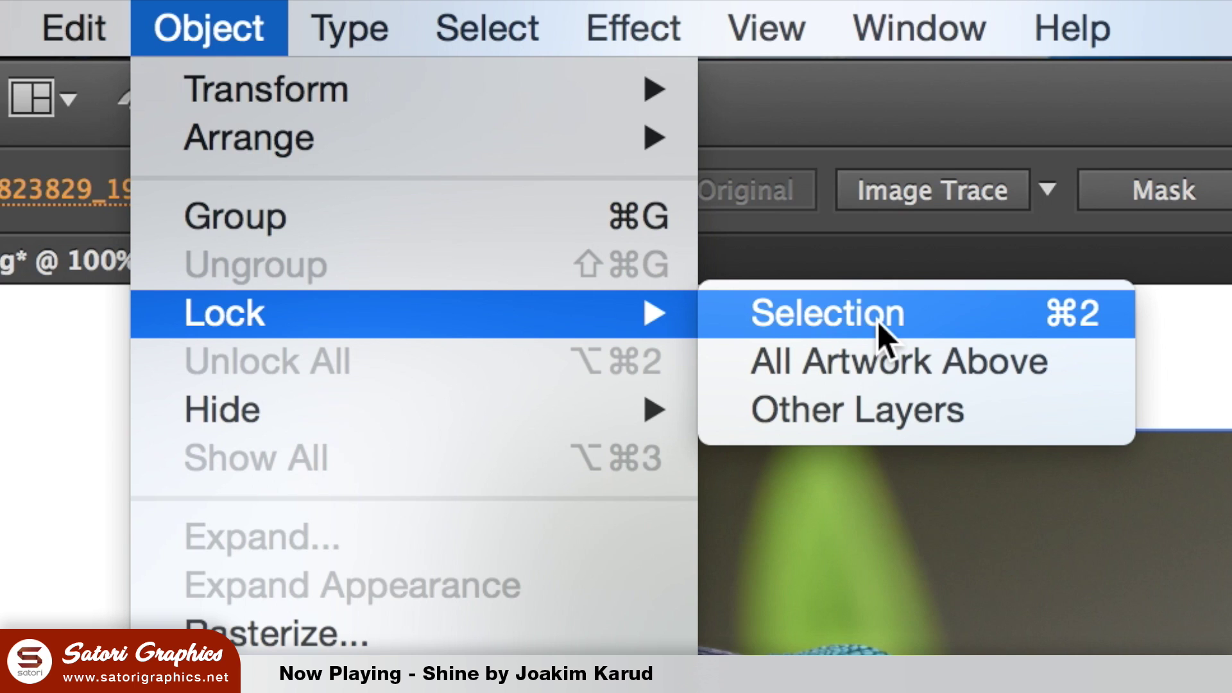
left_click(876, 321)
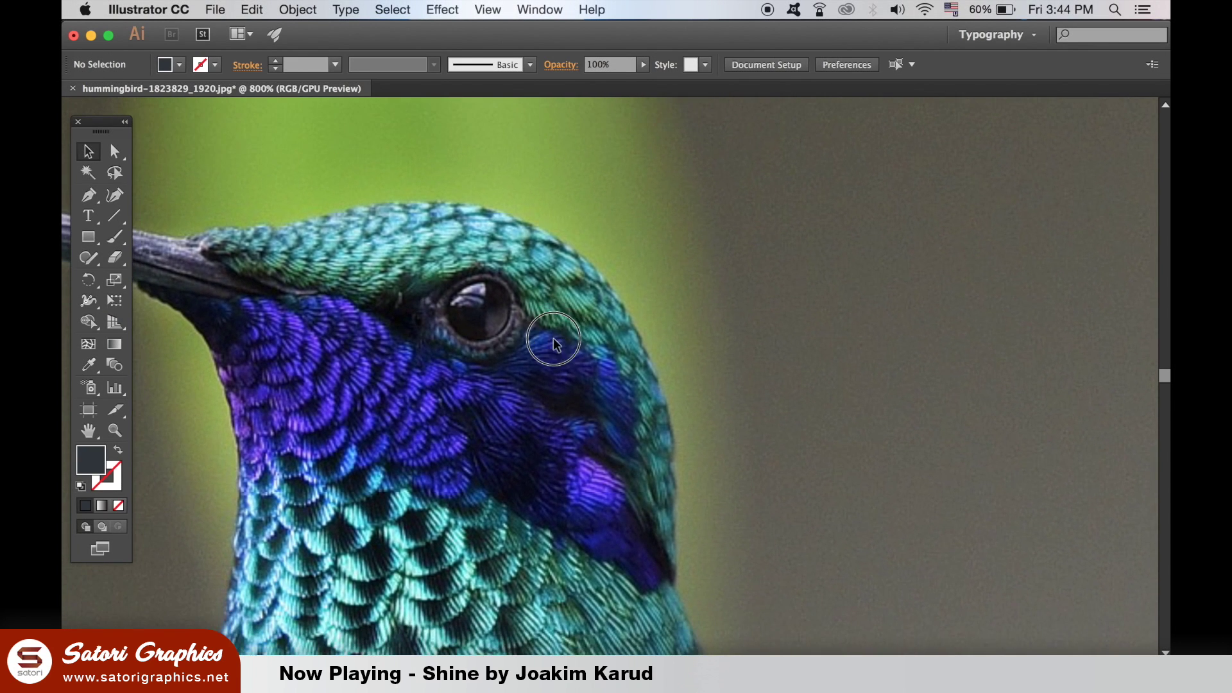
left_click(89, 364)
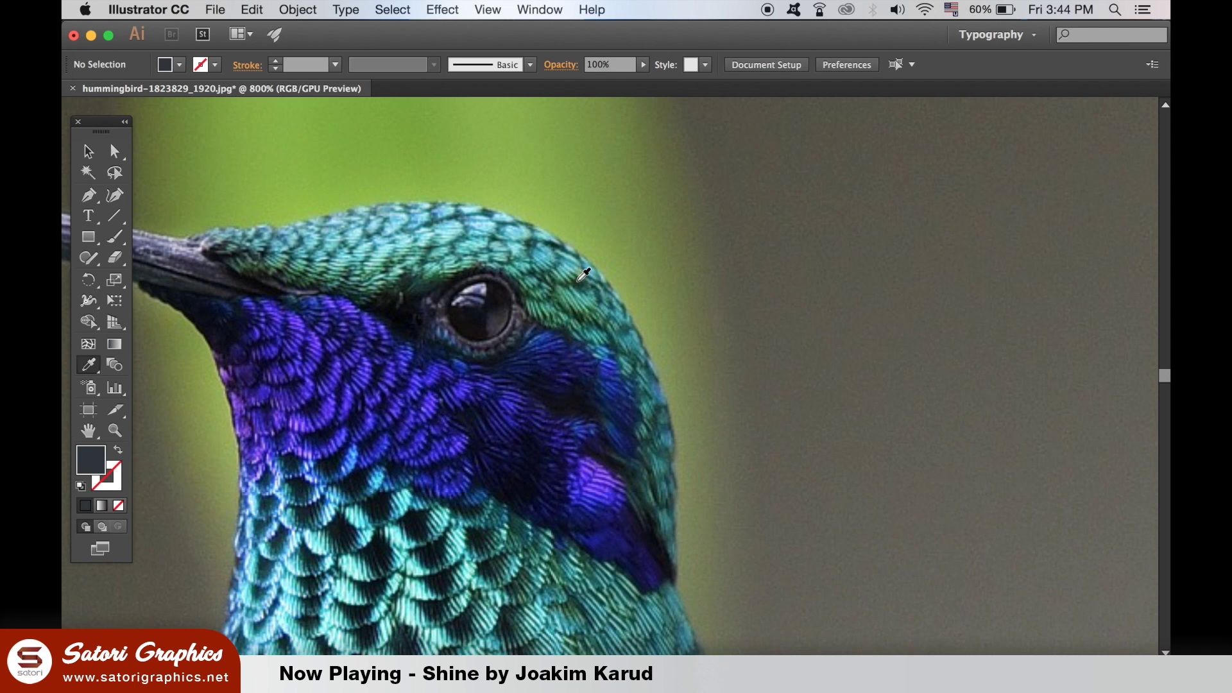
Sample the teal feather colour and draw a teal triangle over the crown
left_click(557, 253)
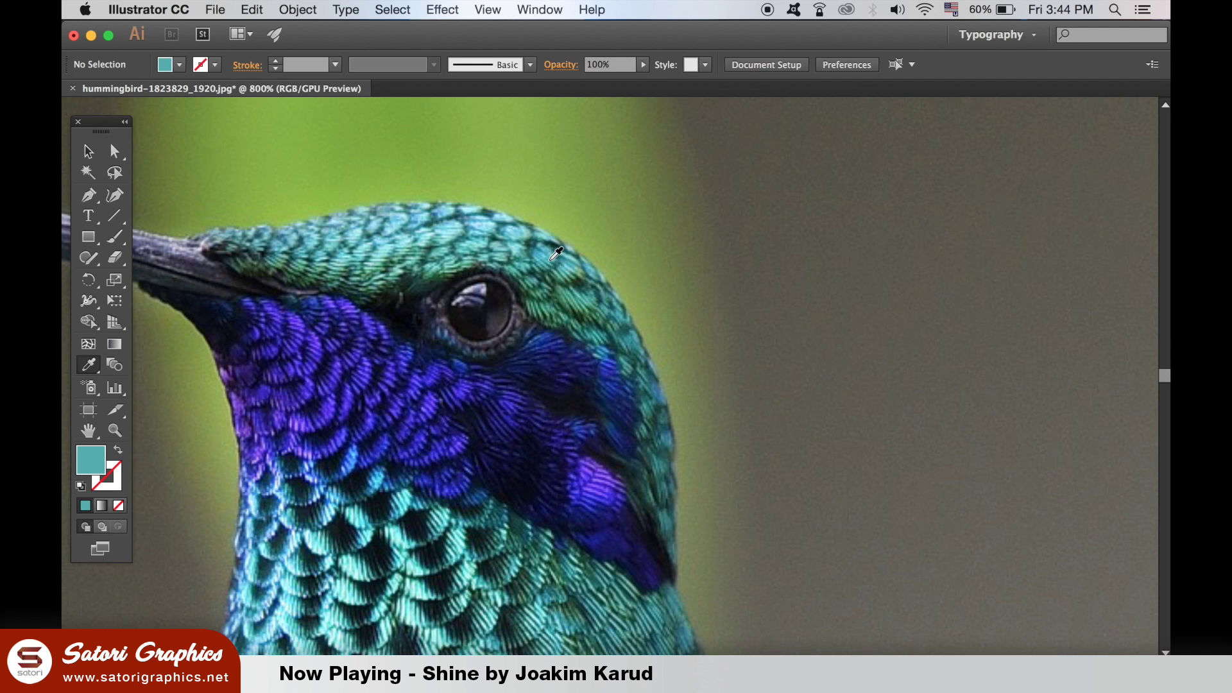
left_click(94, 197)
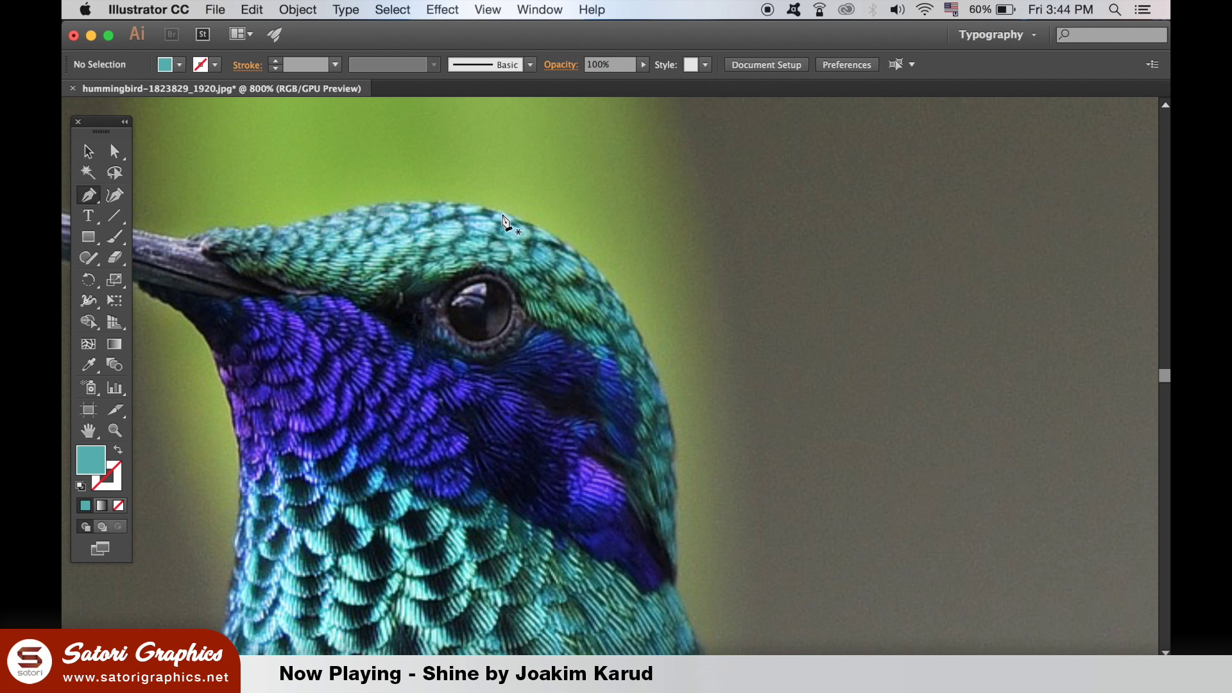
left_click(504, 212)
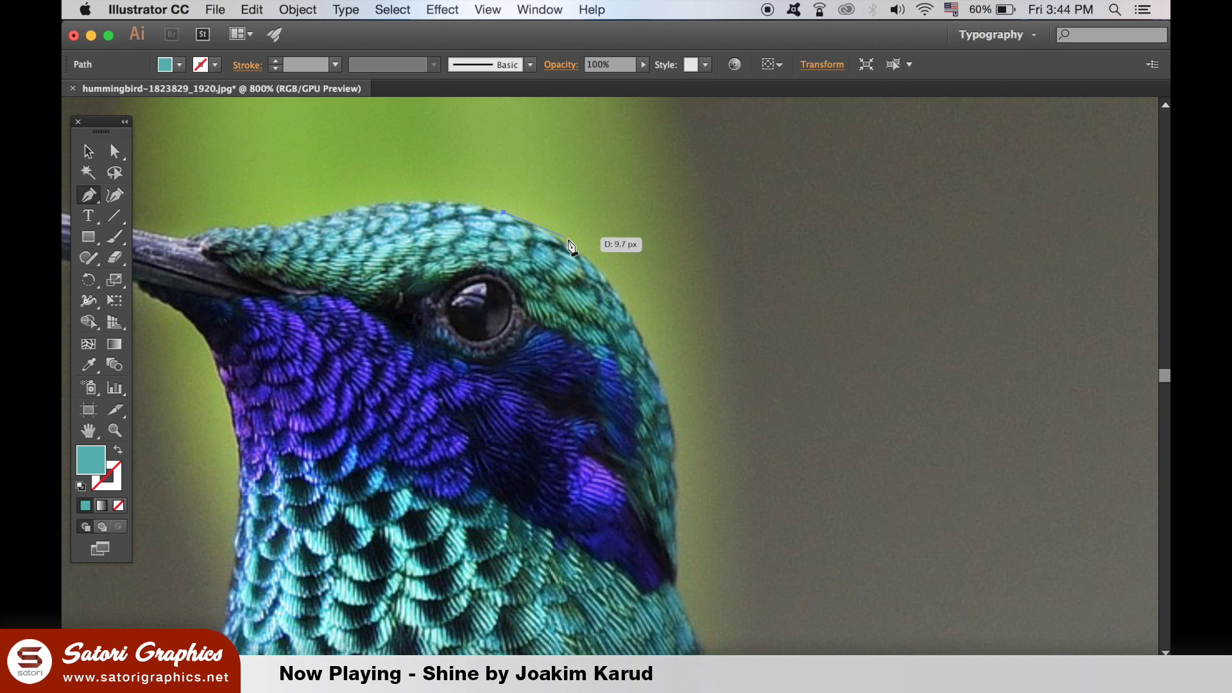
left_click(571, 246)
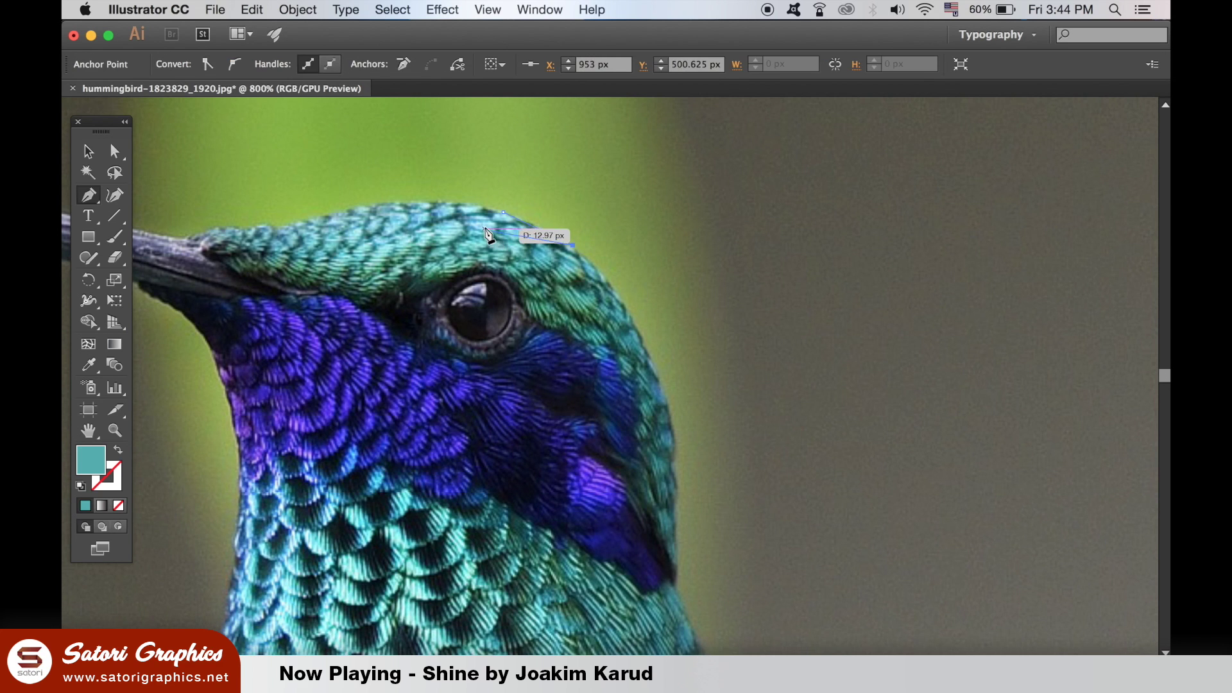
left_click(484, 226)
left_click(504, 212)
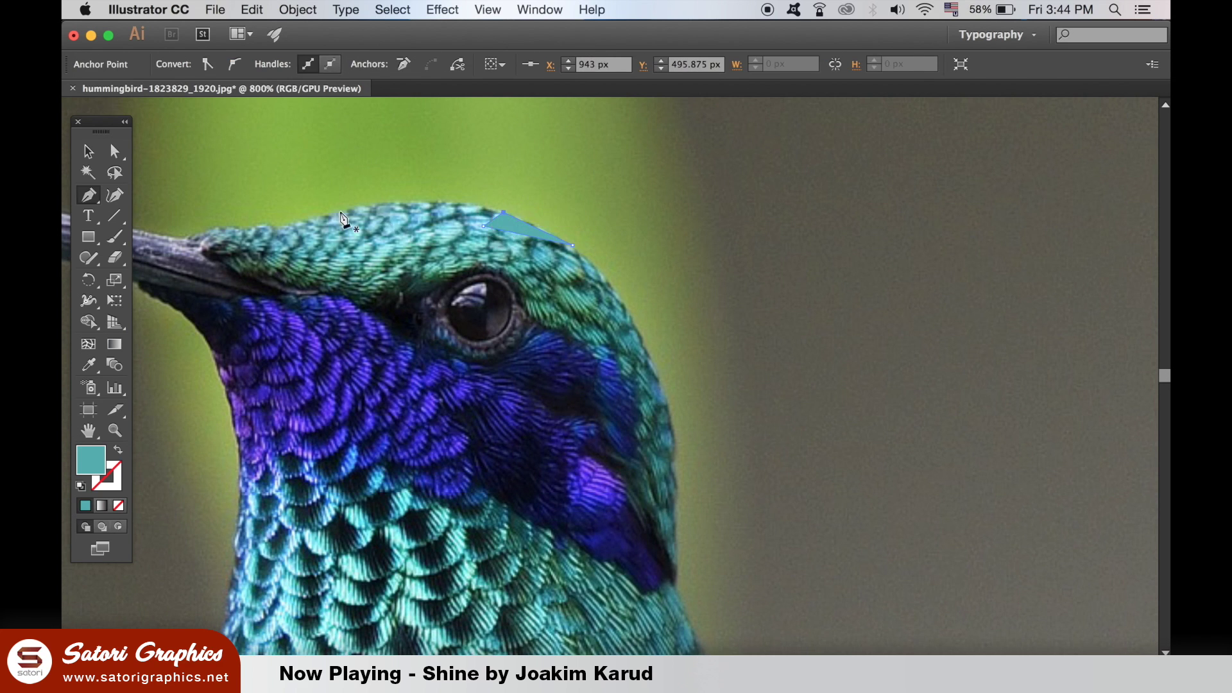
key("v")
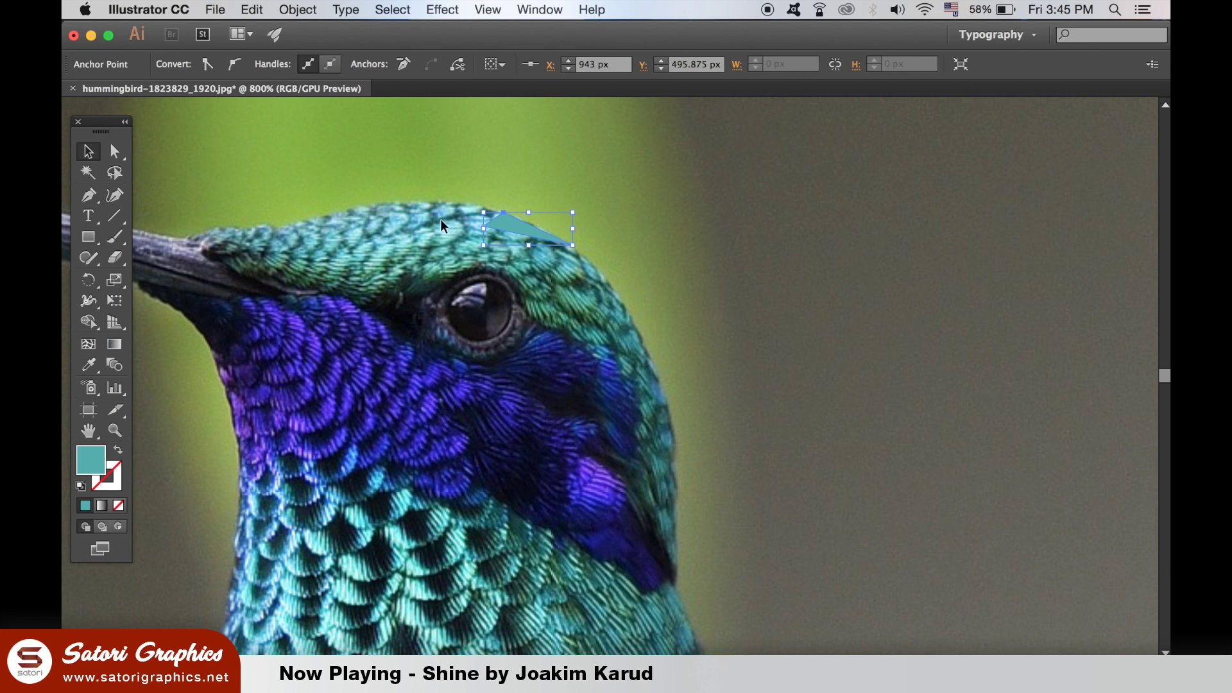
Draw an adjoining light blue triangle and pull its lower corner onto the head's edge
left_click(88, 365)
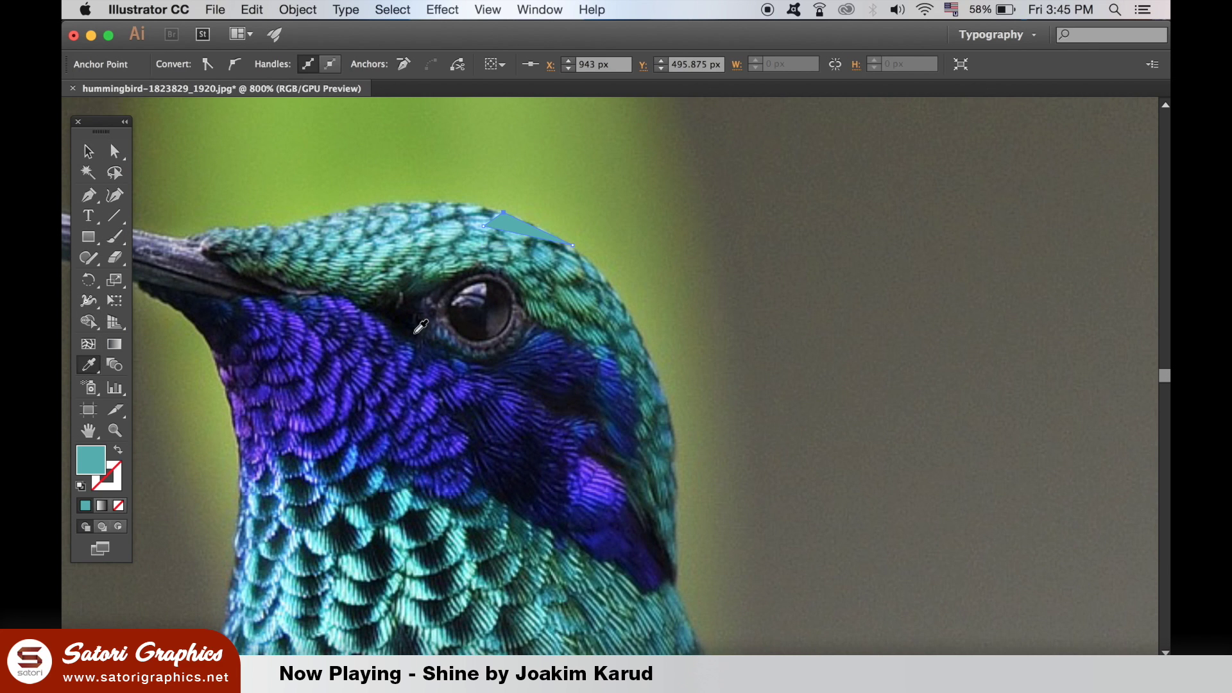
key("super+shift+a")
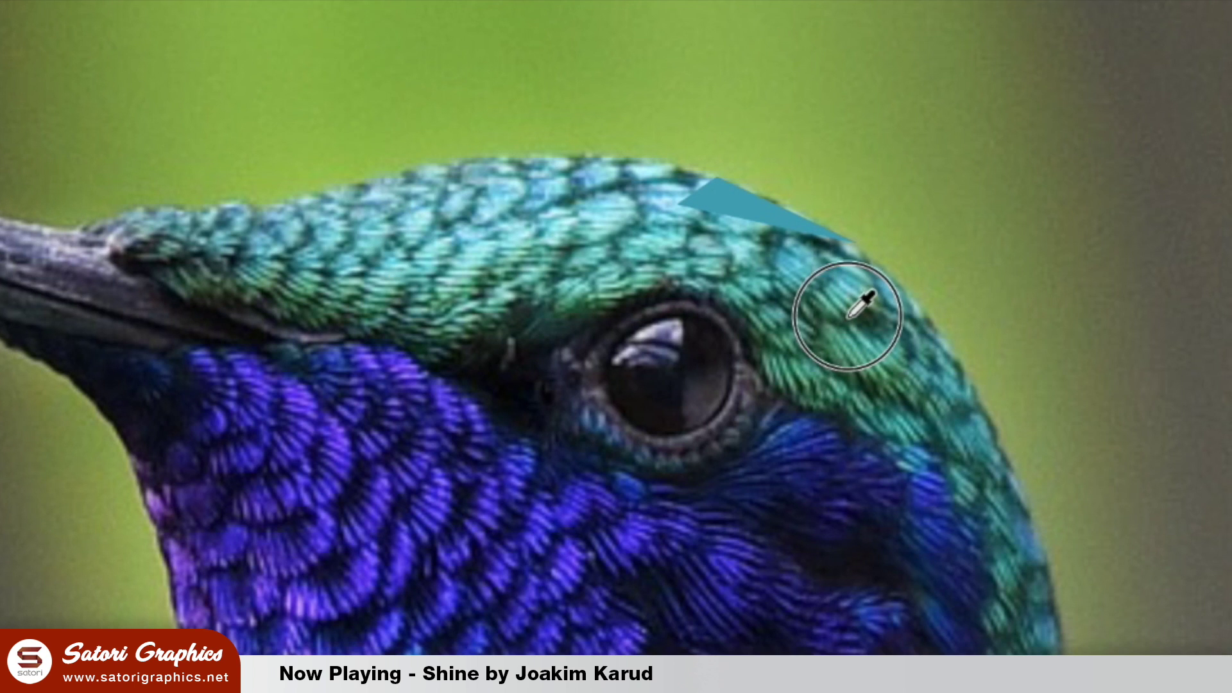
key("p")
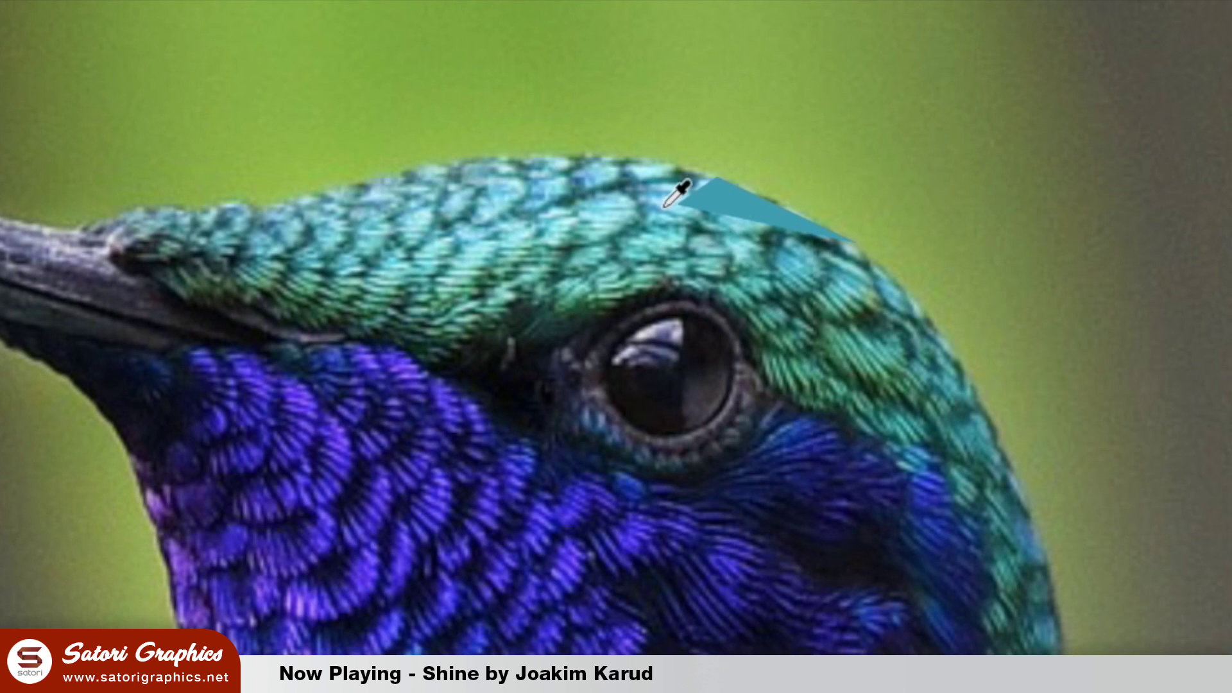
left_click(677, 204)
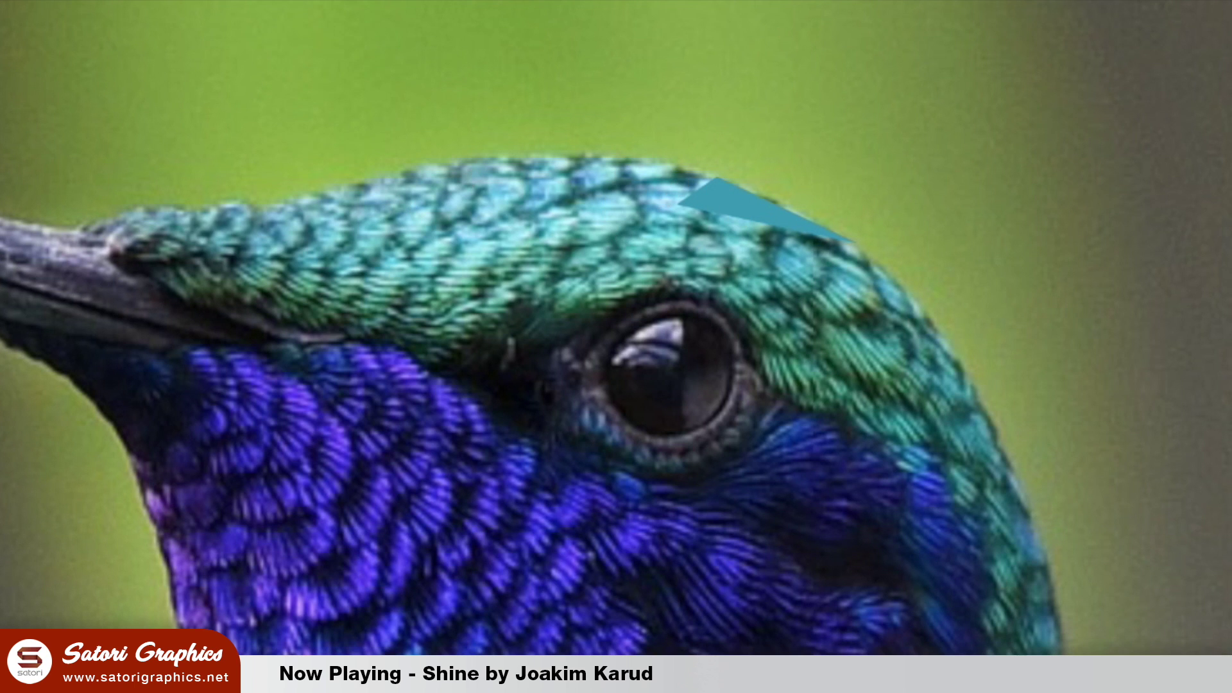
left_click(910, 317)
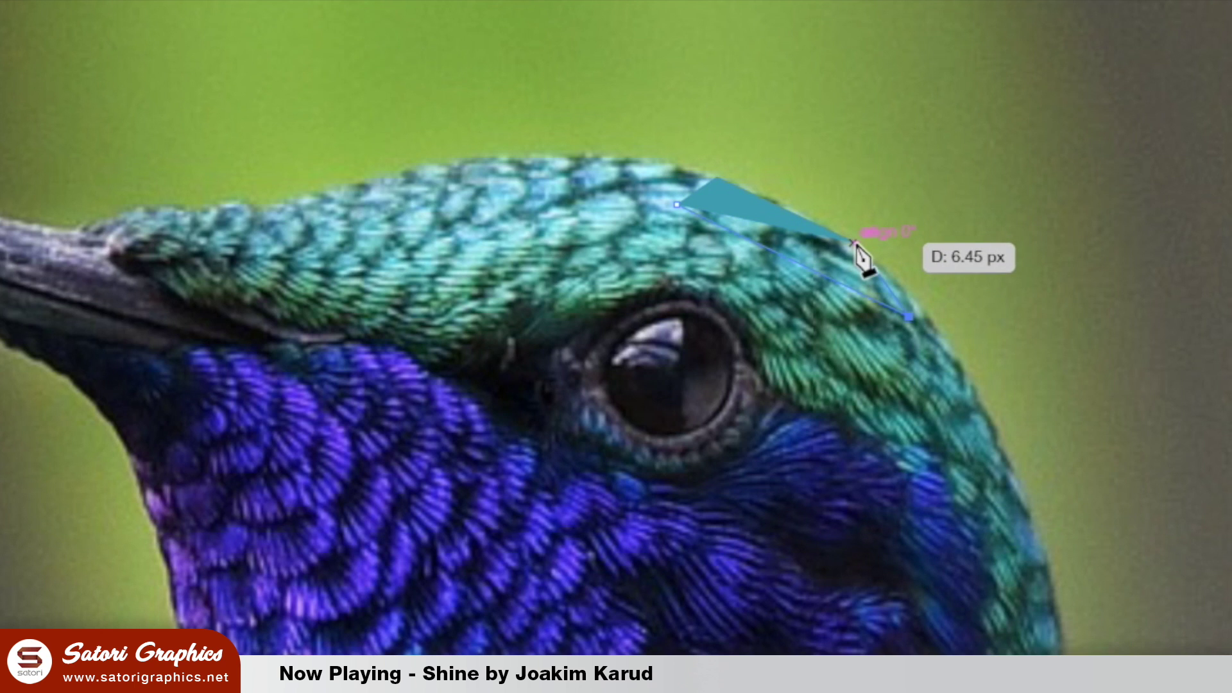
left_click(857, 244)
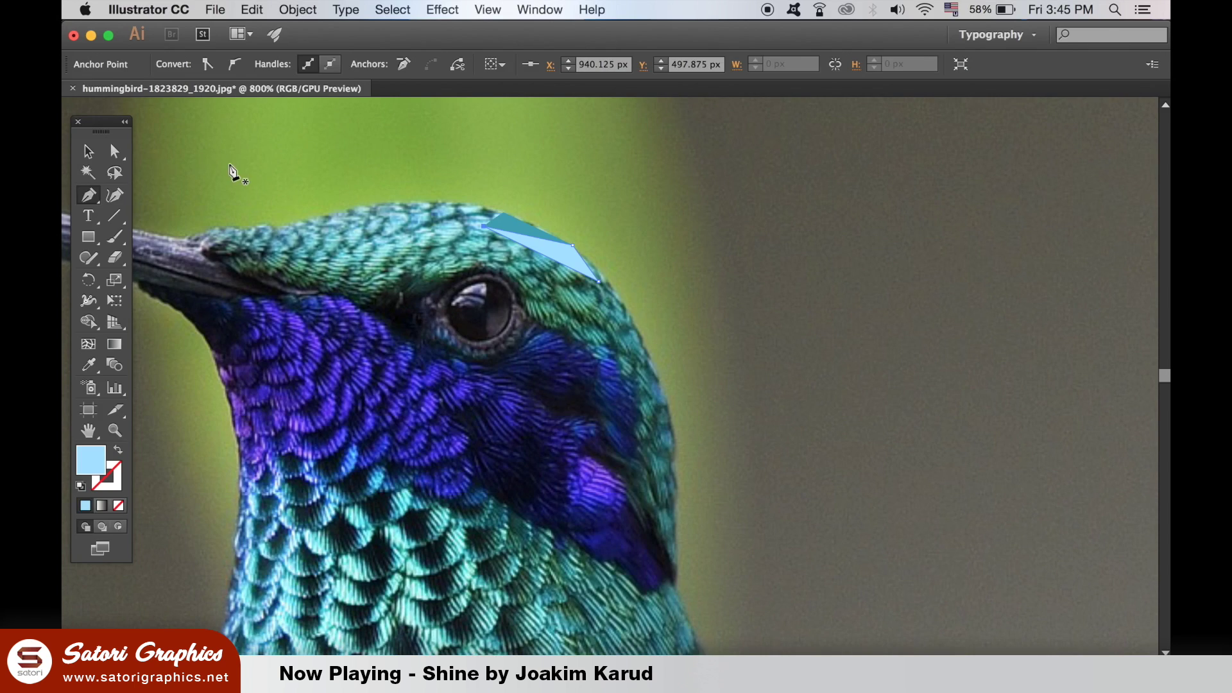
left_click(122, 149)
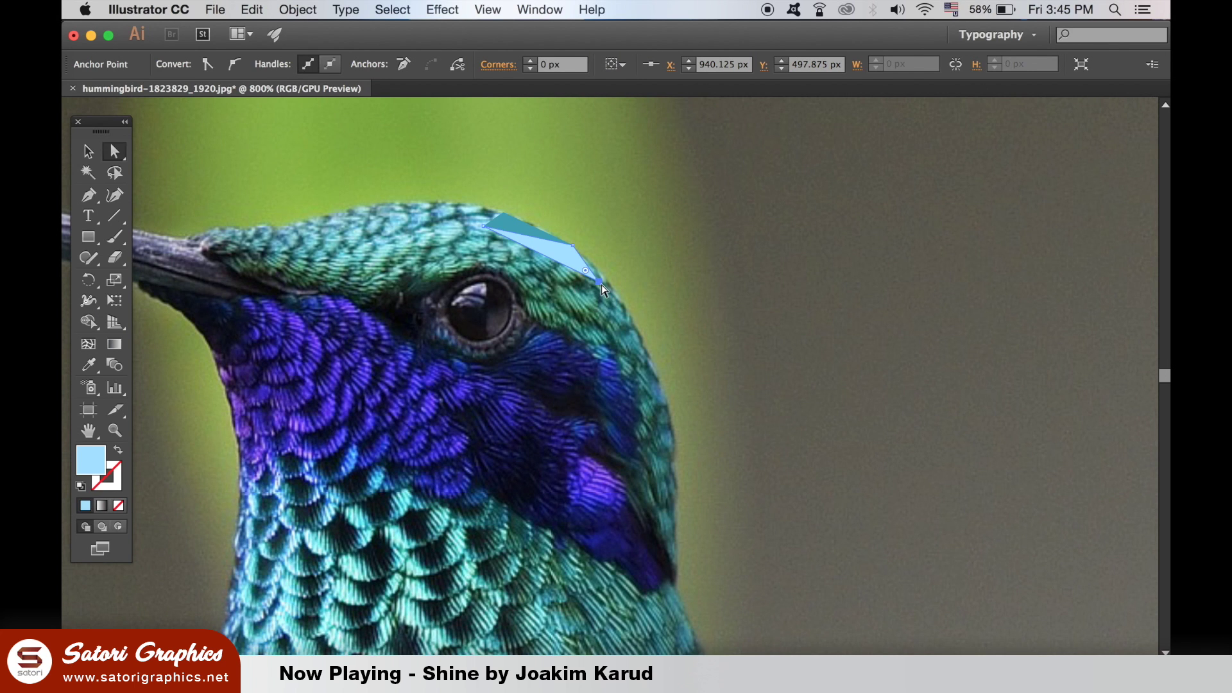
left_click_drag(599, 281, 596, 290)
left_click(620, 283)
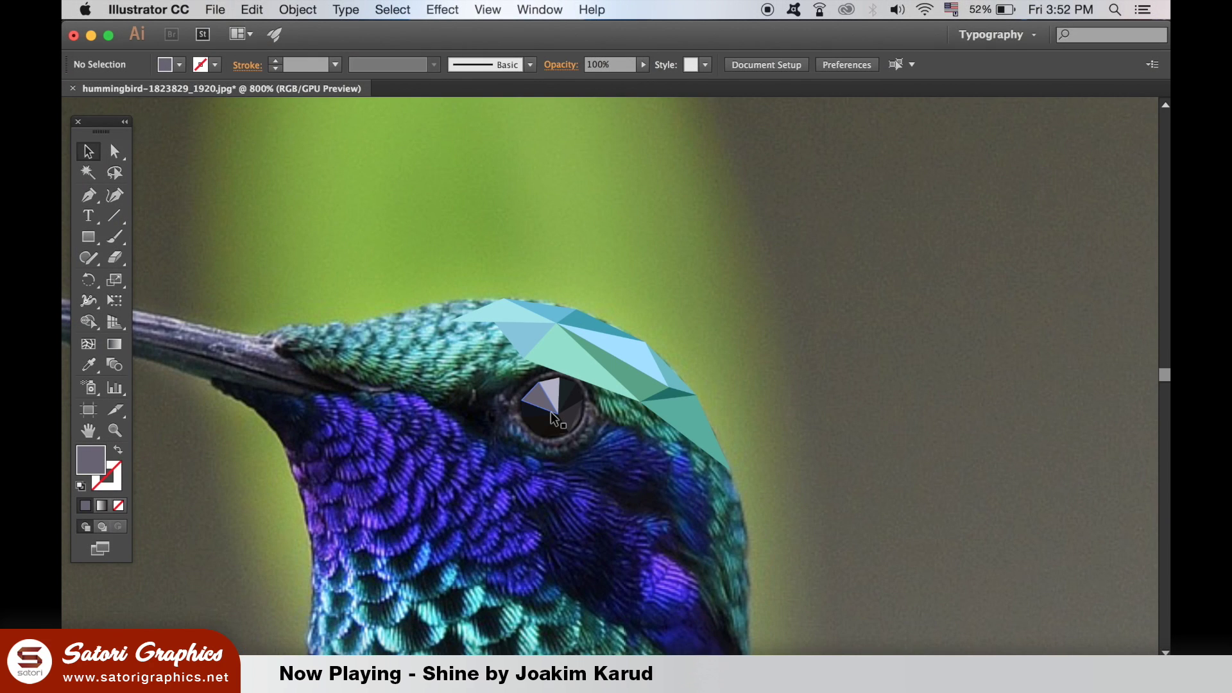
Fill the triangle inside the eye with a light lavender colour
left_click(553, 417)
key("i")
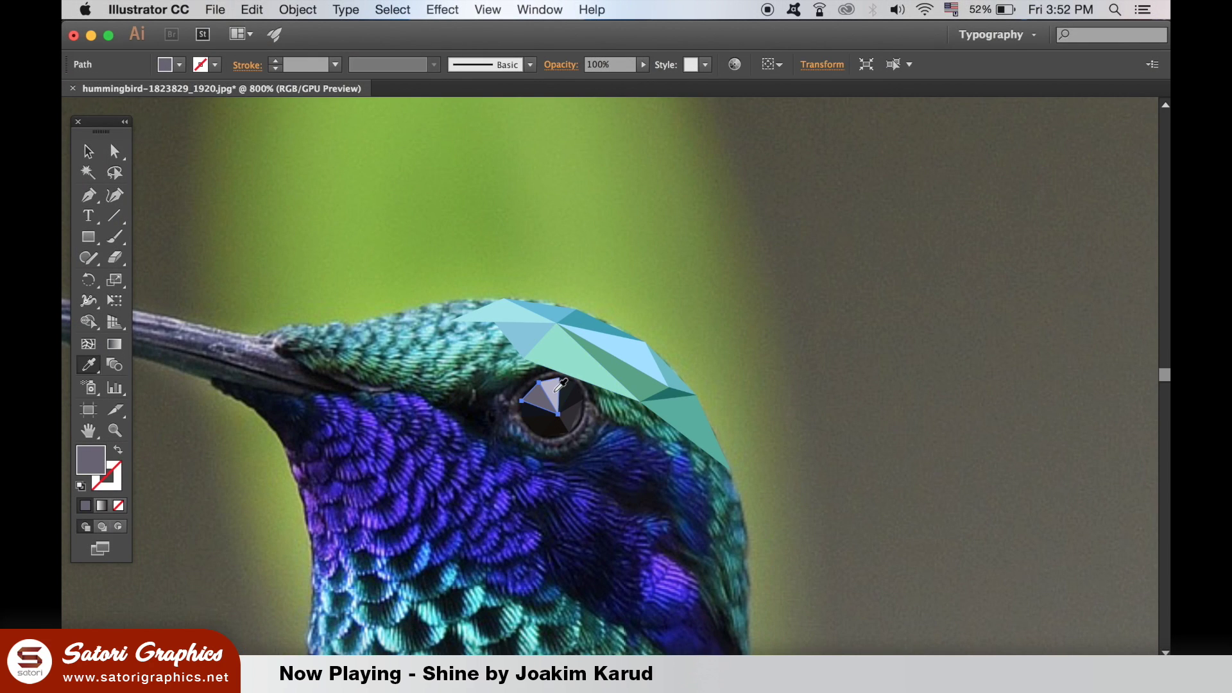
left_click(555, 388)
key("v")
left_click(252, 184)
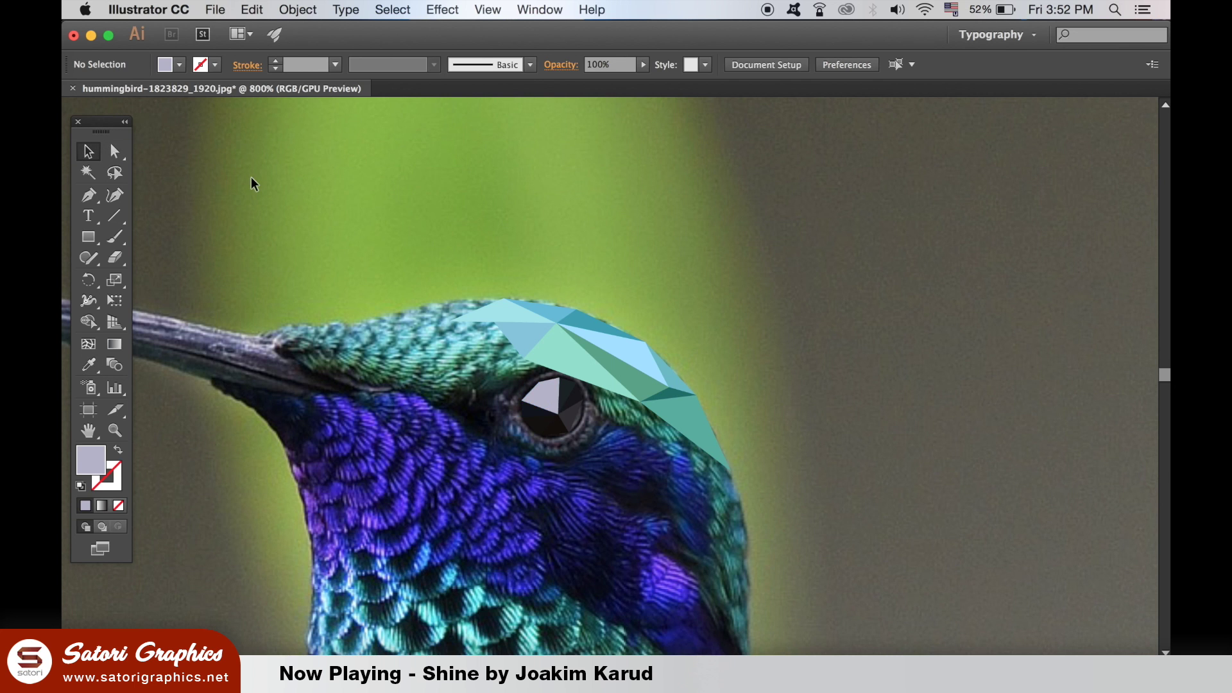
Zoom out and test-move the head facets onto blank canvas, then undo the move
key("ctrl+minus")
key("ctrl+minus")
key("ctrl+minus")
key("ctrl+minus")
left_click_drag(569, 313, 766, 457)
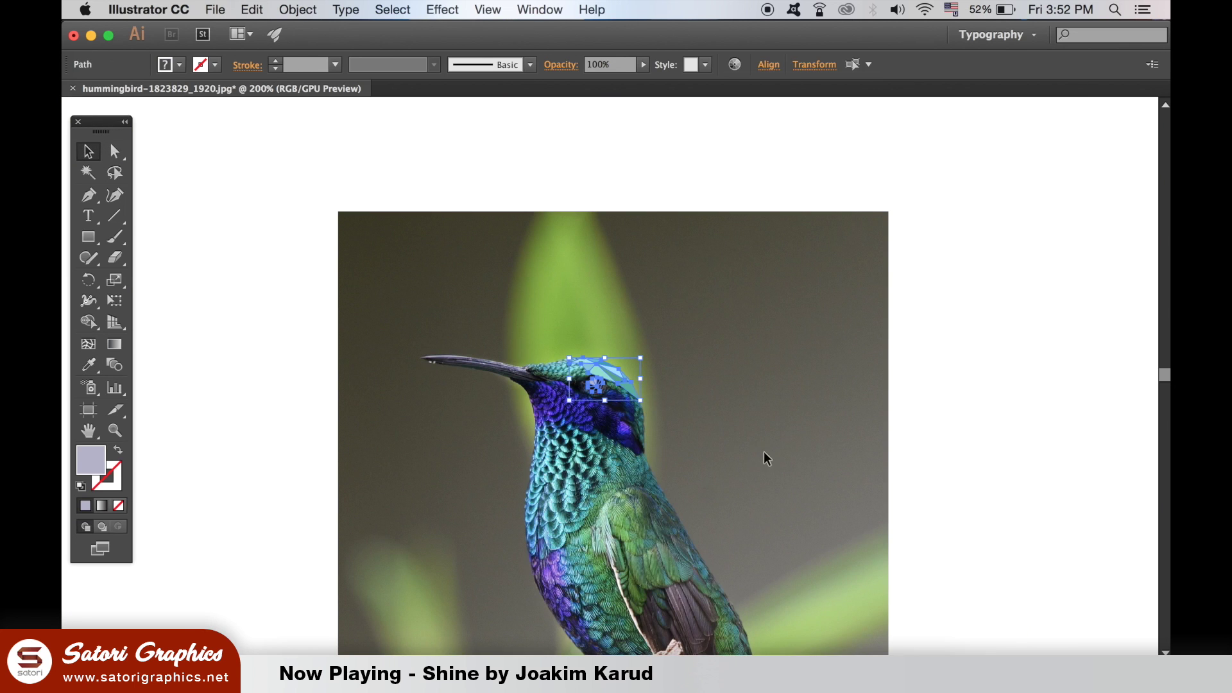
scroll(734, 406, "left", 5)
left_click_drag(731, 366, 401, 340)
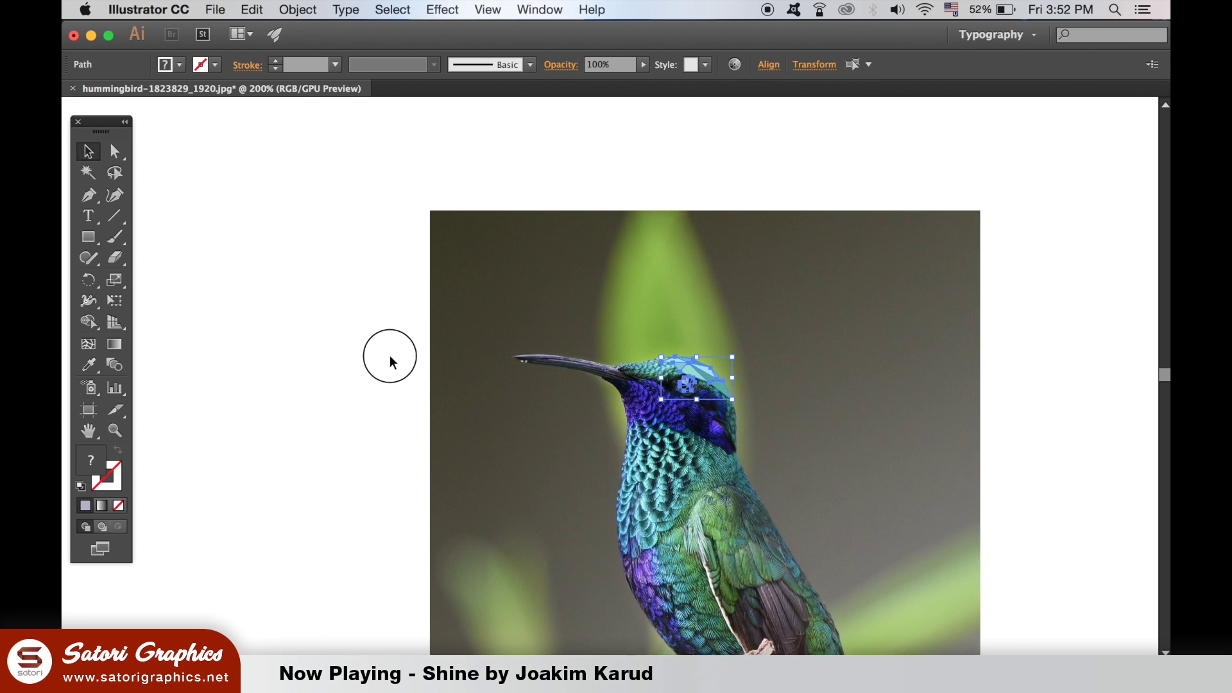
left_click(374, 439)
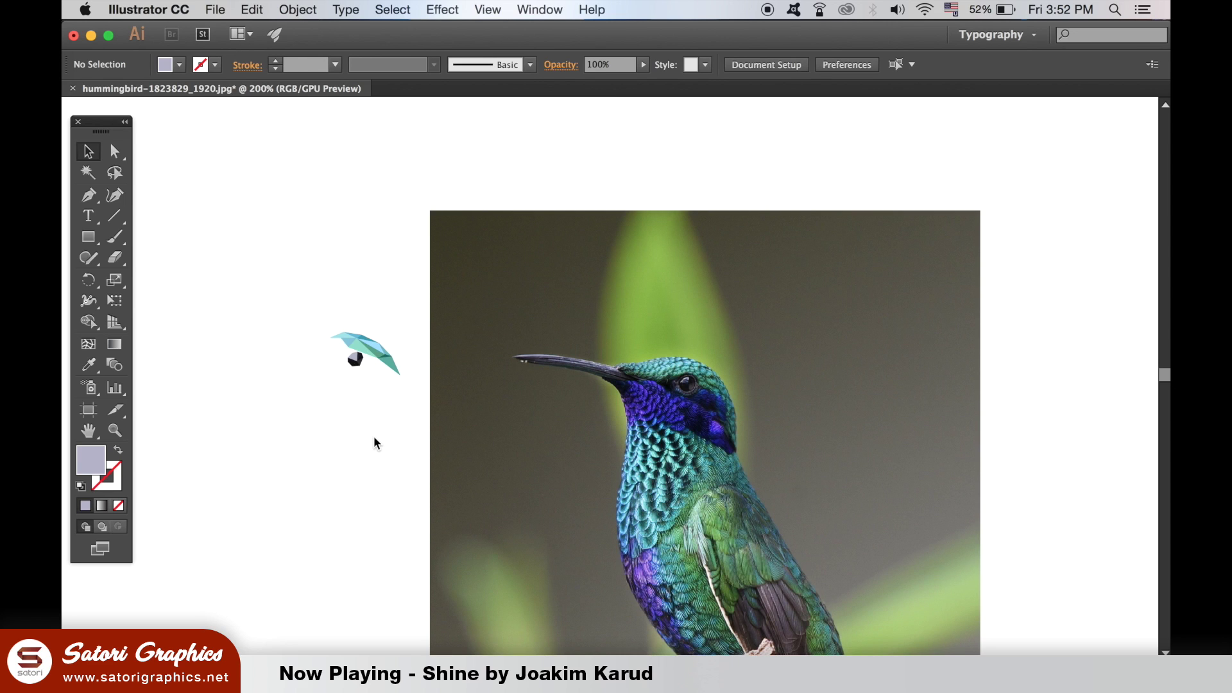
key("ctrl+z")
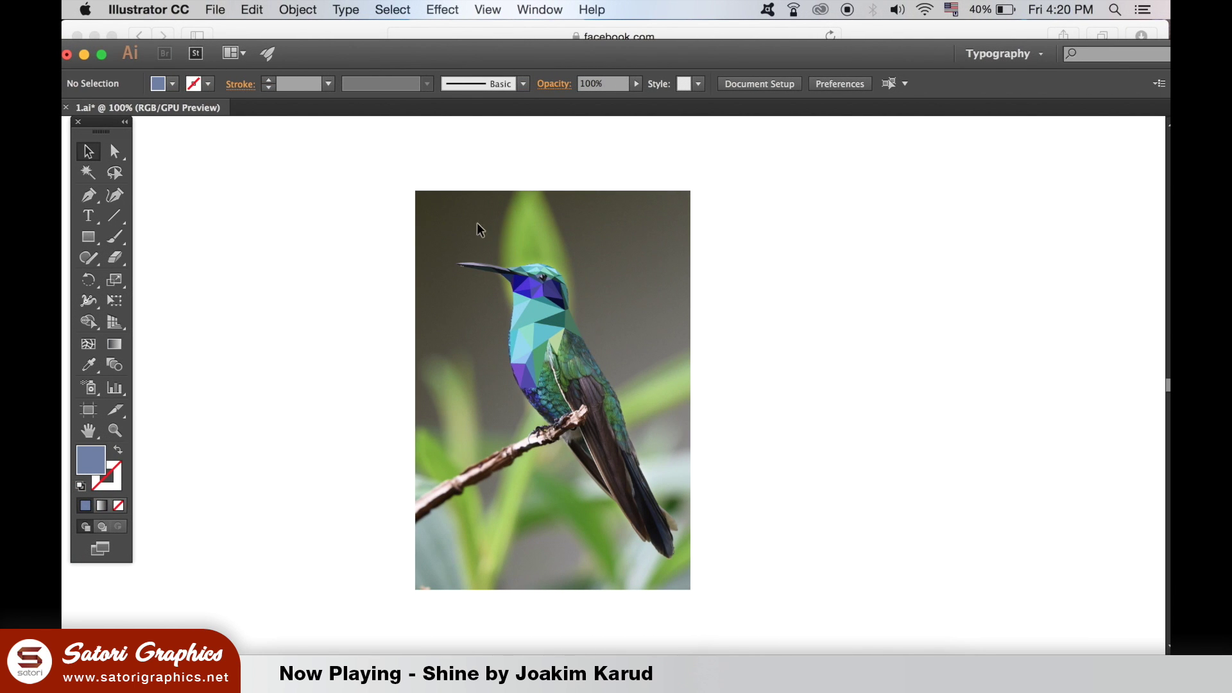
Move all the low-poly head and neck facets off the photo onto blank canvas
left_click_drag(395, 199, 669, 478)
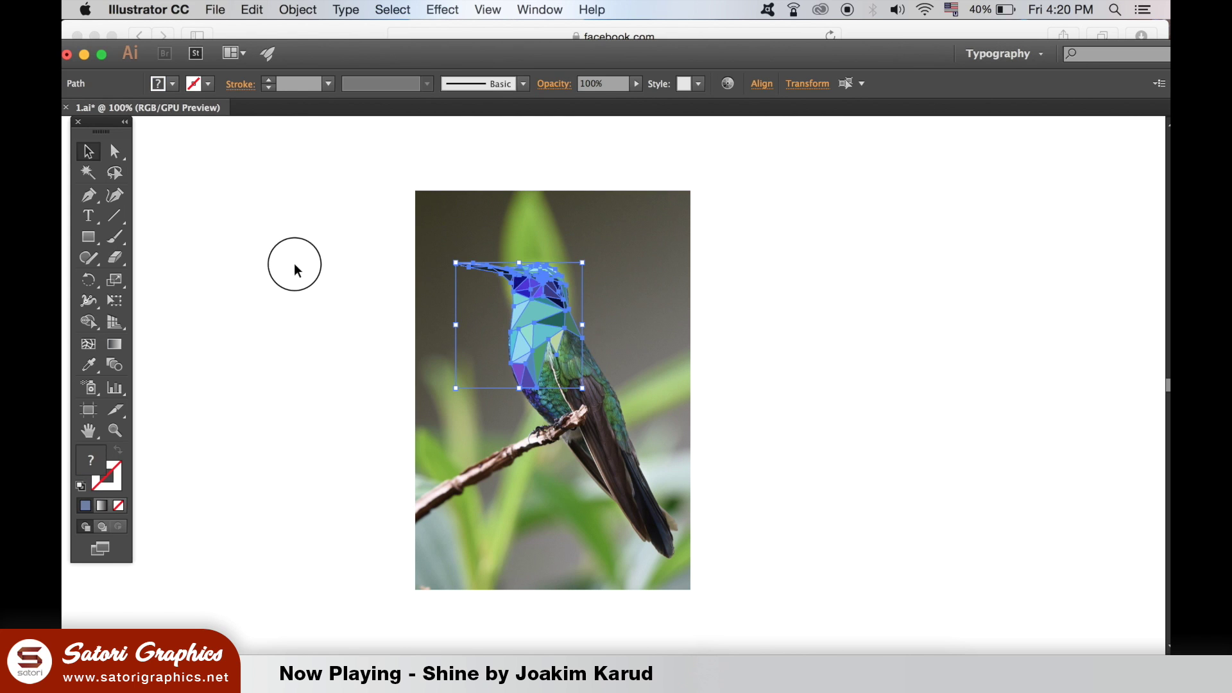
left_click_drag(538, 307, 319, 271)
left_click(354, 446)
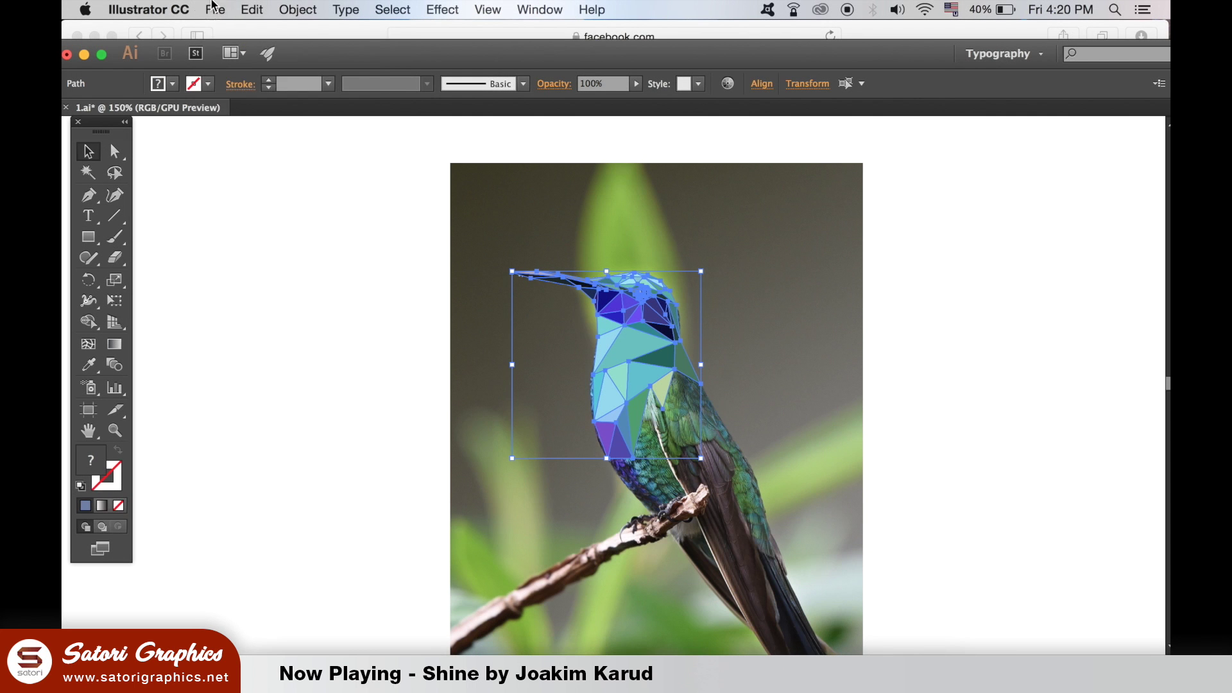
Save the artwork as 1.ai on the Desktop, replacing the existing file
left_click(213, 8)
left_click(276, 156)
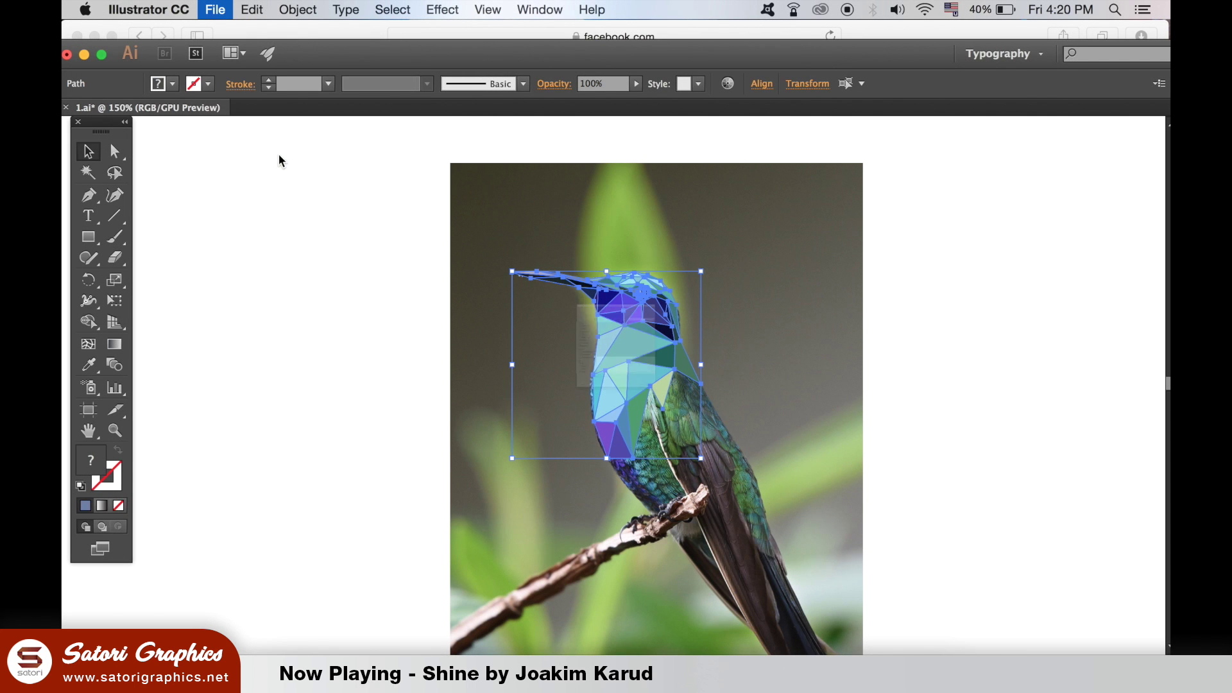
key("Return")
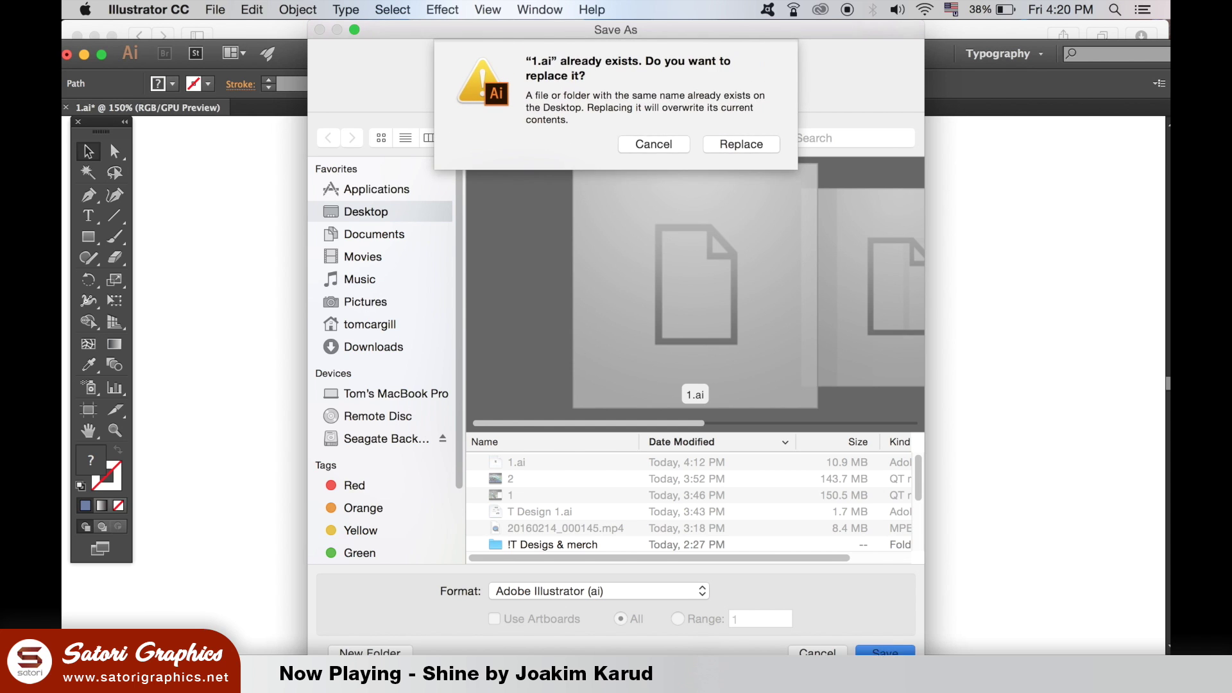
left_click(744, 145)
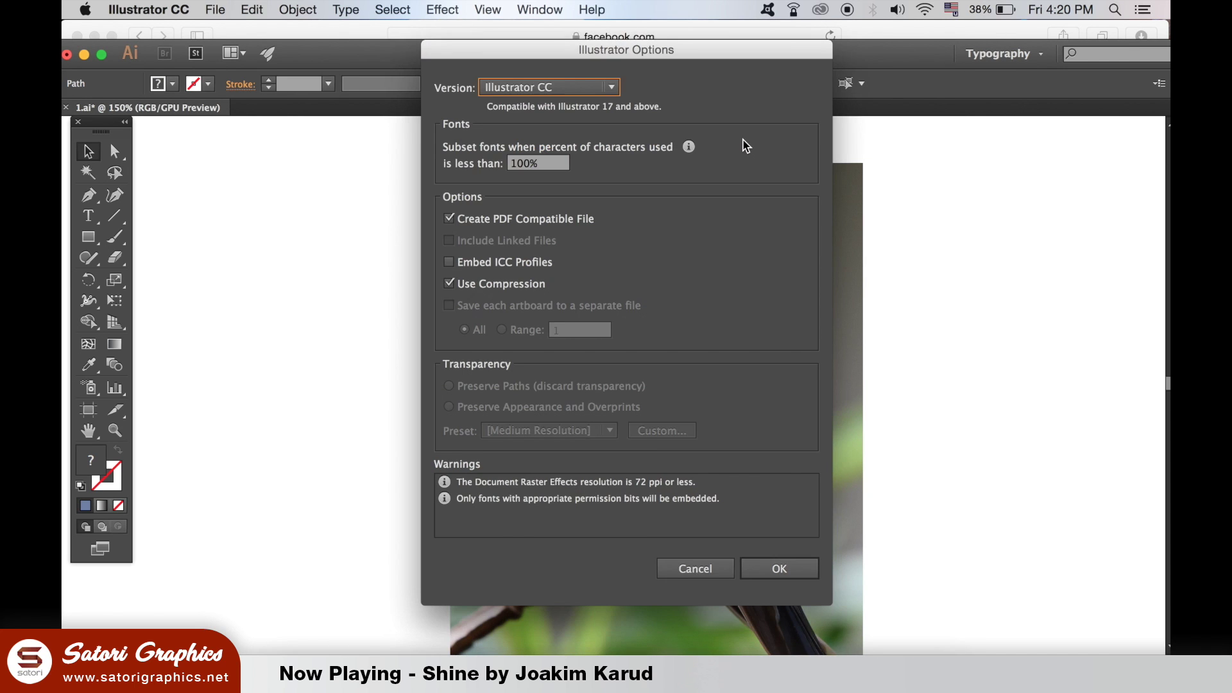
key("Return")
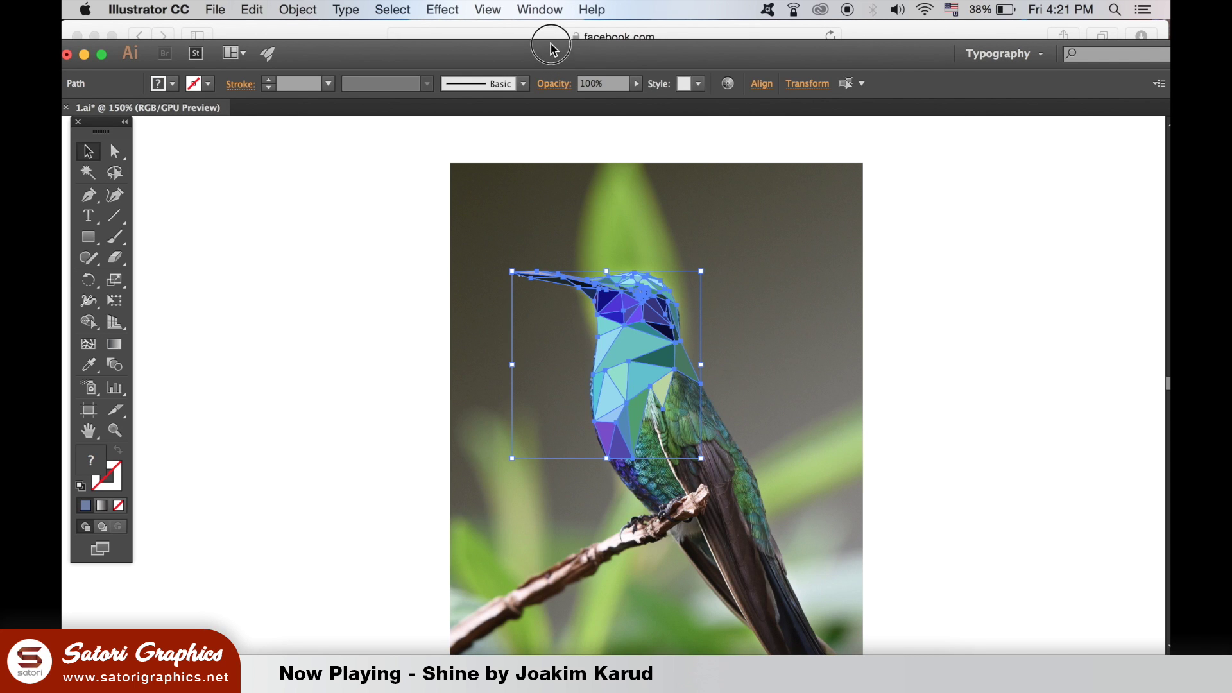
Zoom in on the neck and draw a green triangle sampled from the feathers
left_click_drag(549, 54, 549, 43)
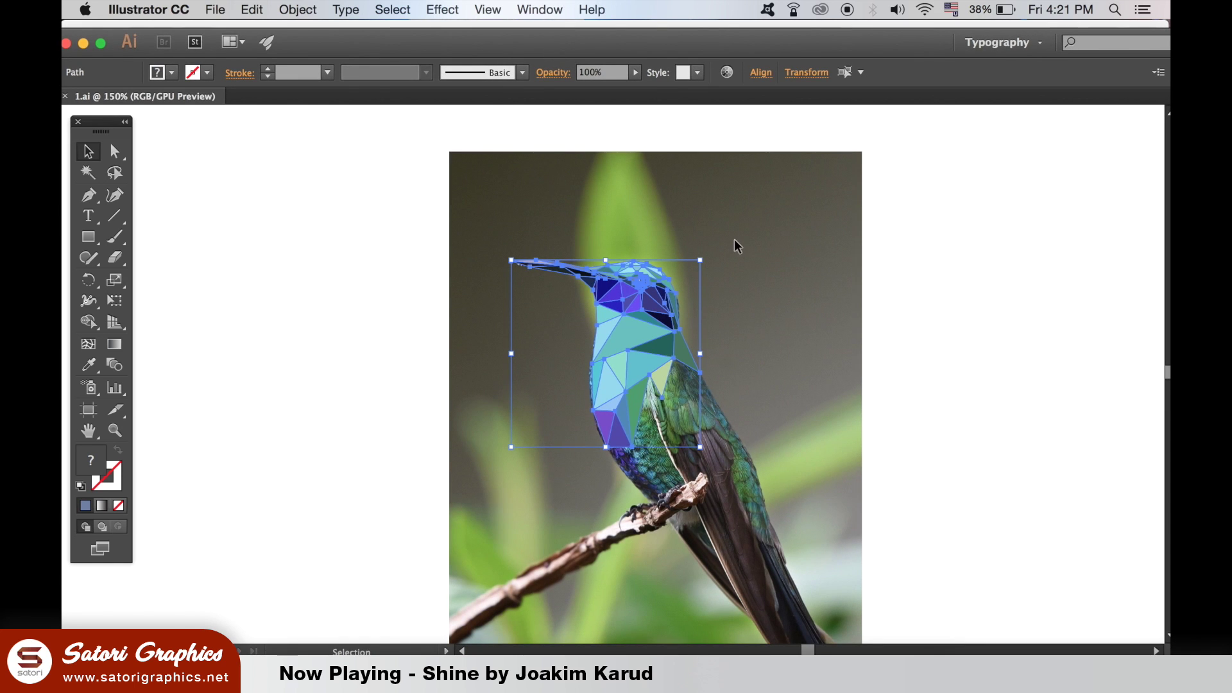
scroll(737, 246, "up", 5)
left_click_drag(735, 341, 579, 272)
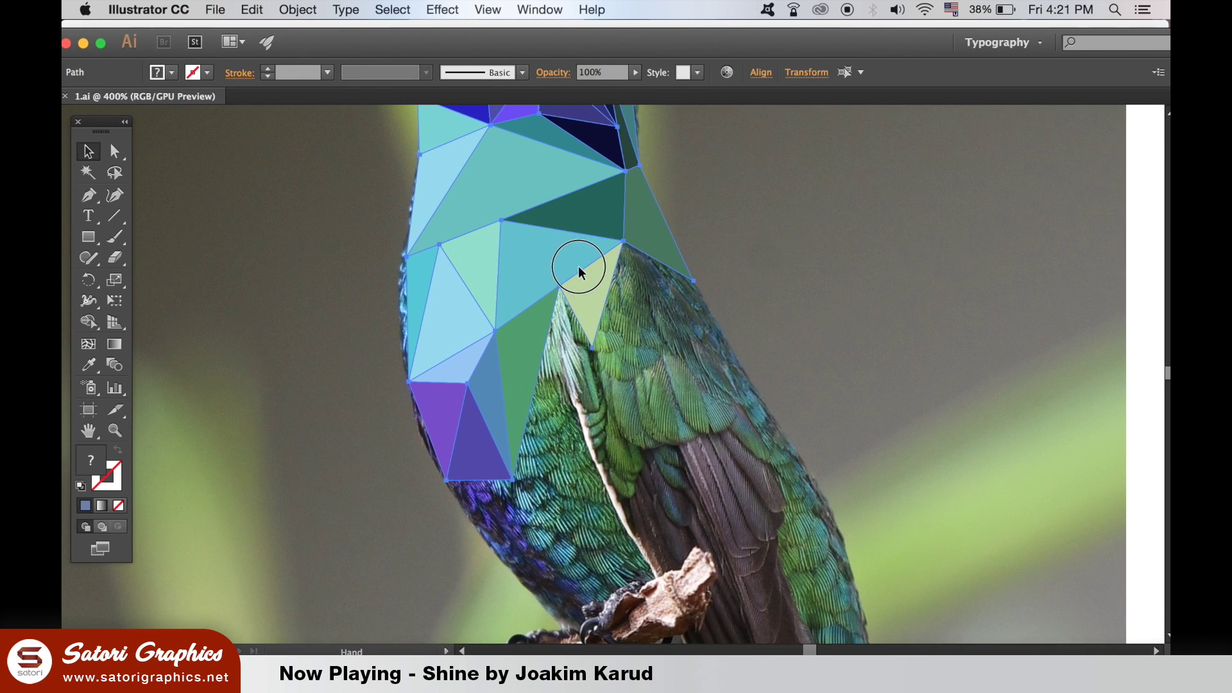
left_click(214, 253)
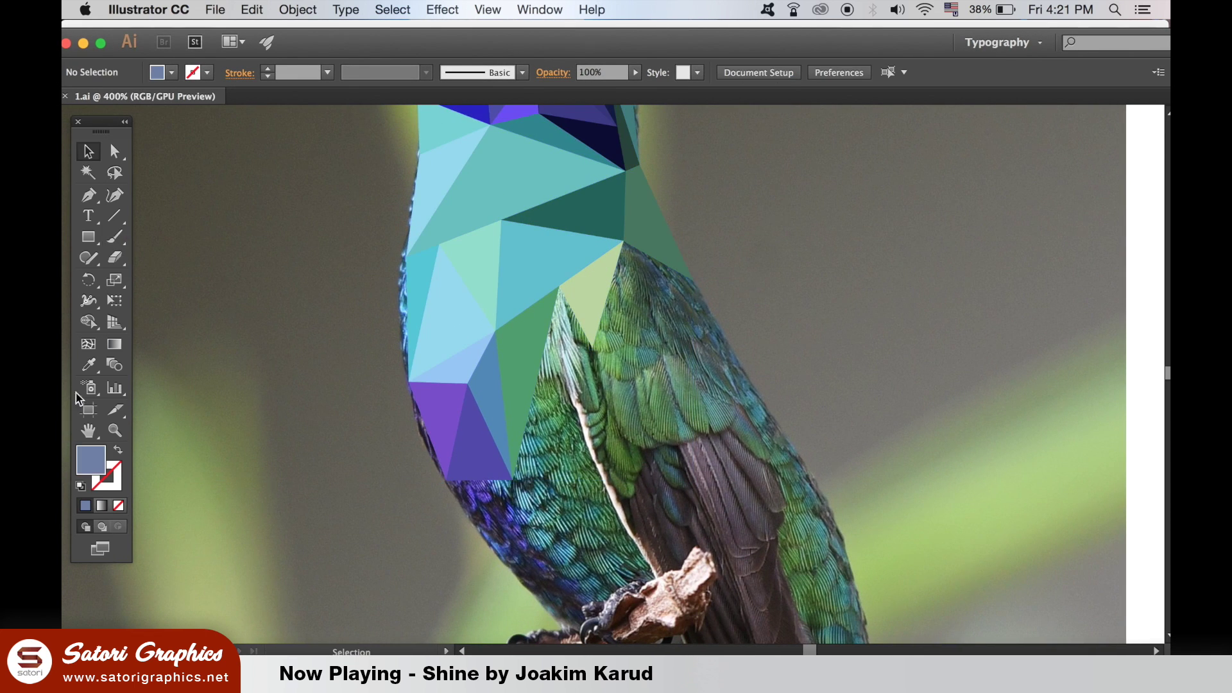
left_click(88, 365)
left_click(618, 343)
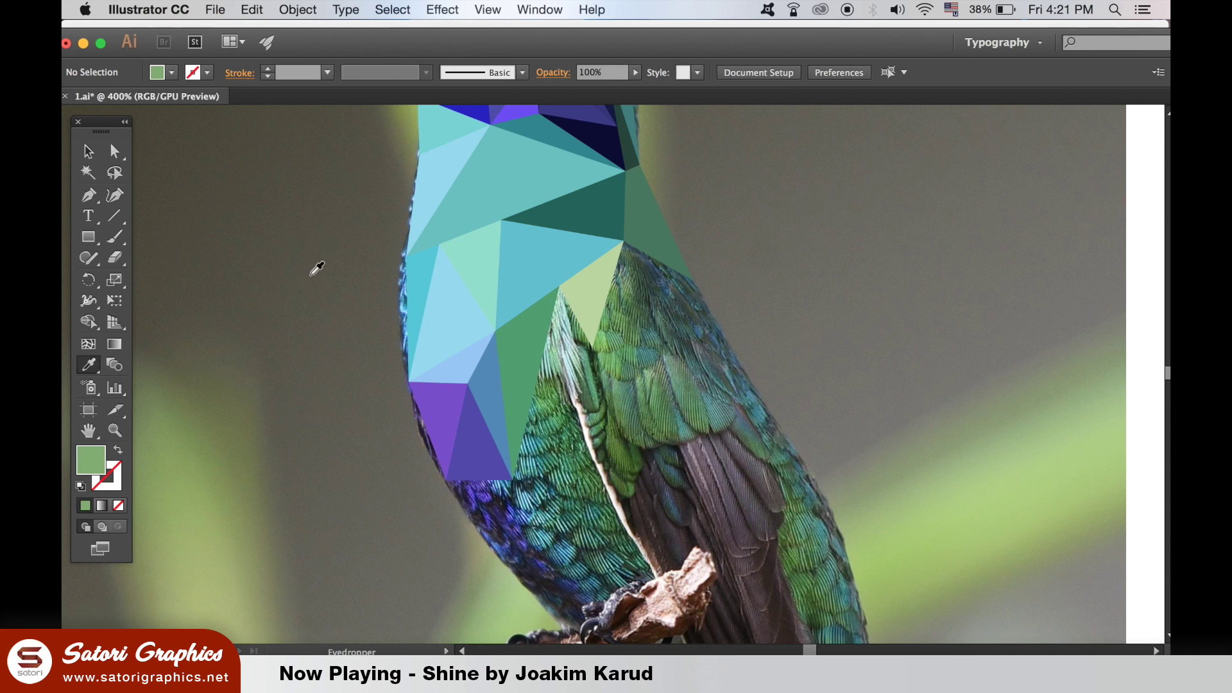
key("p")
left_click(623, 241)
left_click(693, 281)
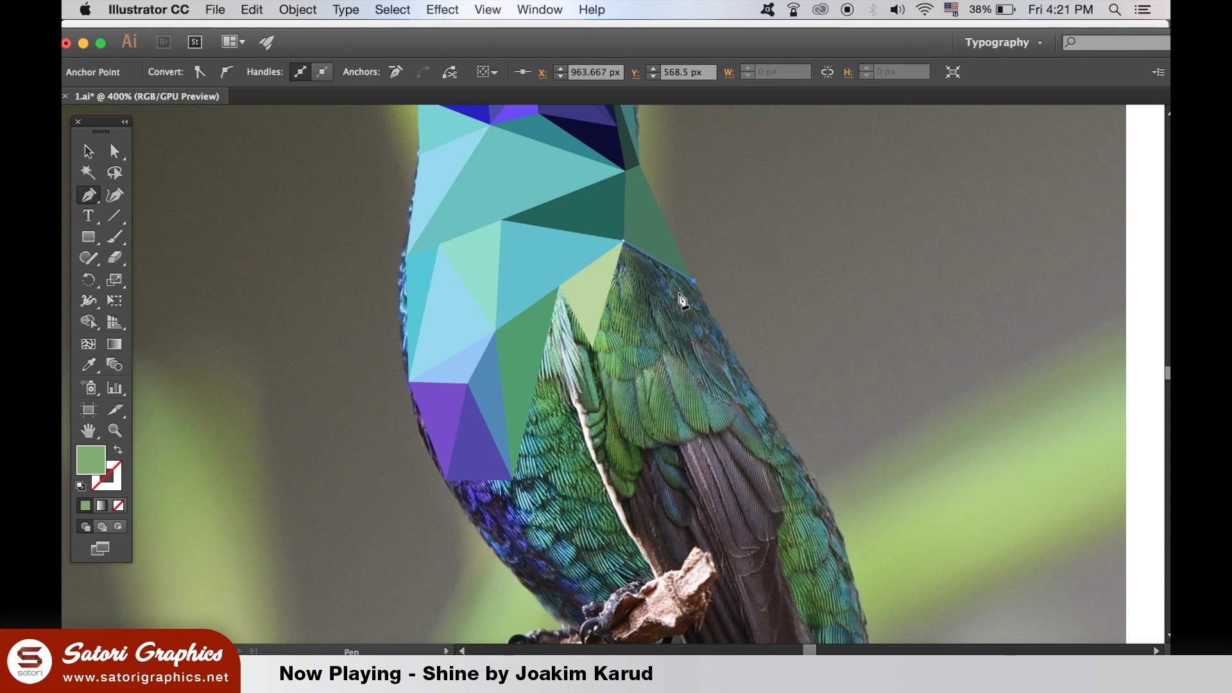
left_click(592, 347)
left_click(623, 241)
Select the entire hummingbird, branch and slope illustration for copying
key("v")
left_click(223, 194)
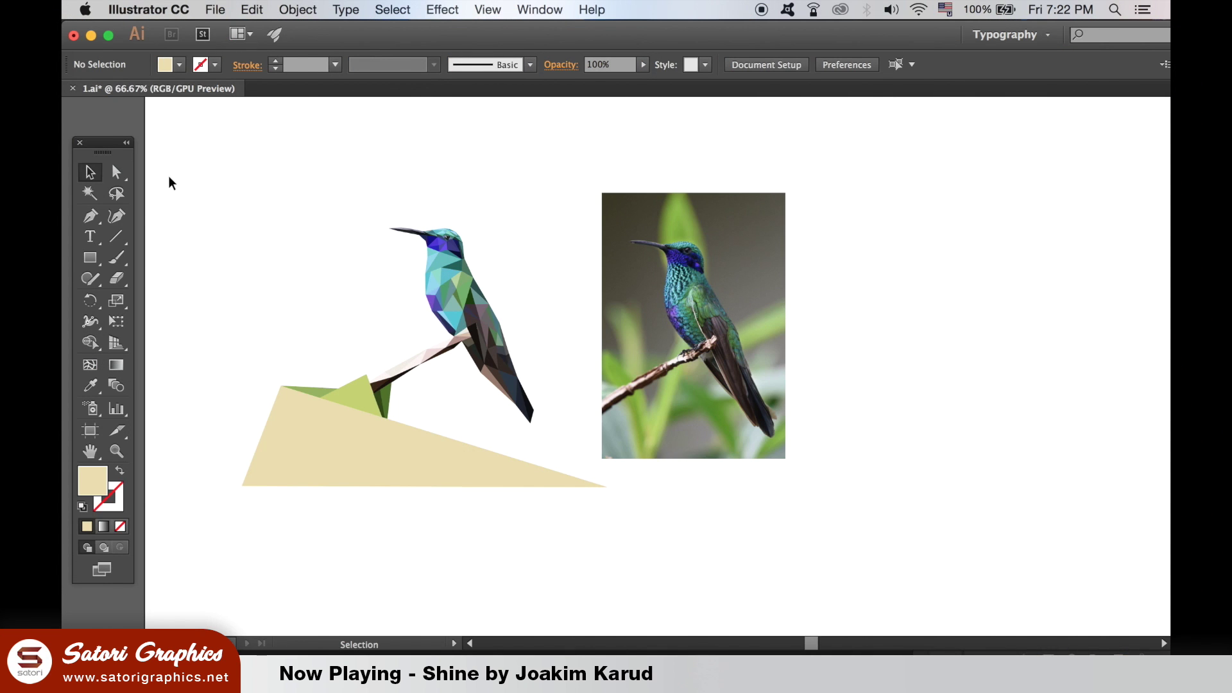
left_click_drag(169, 135, 666, 514)
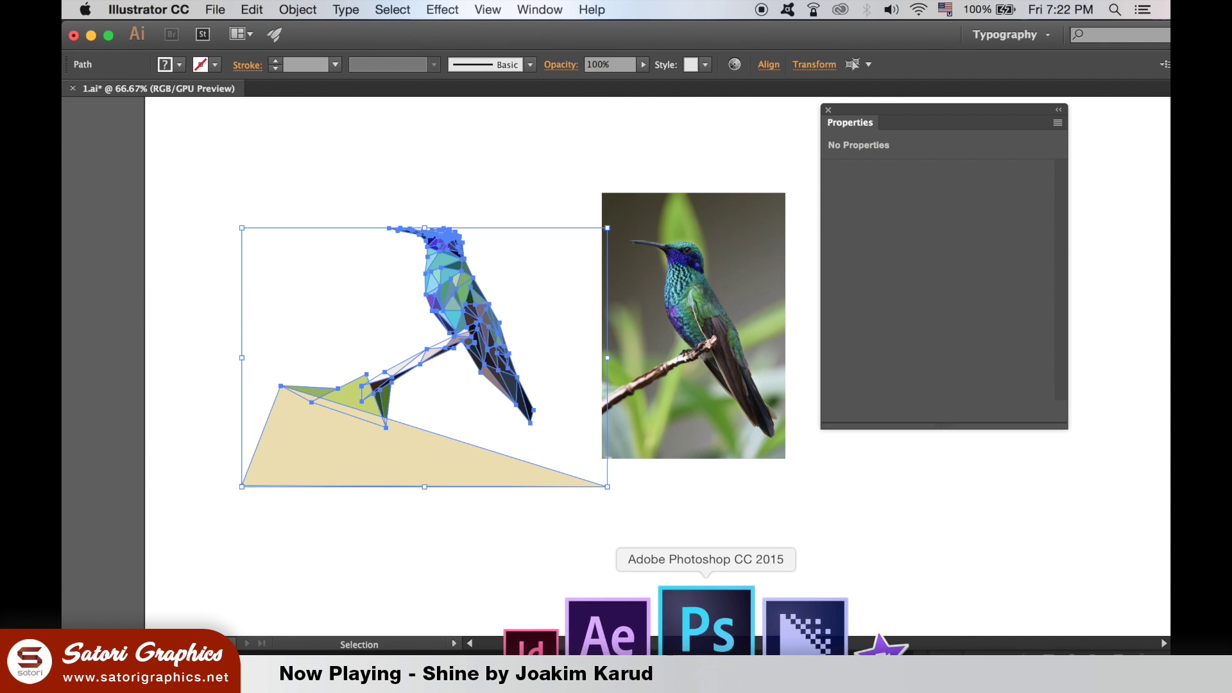
left_click(707, 626)
Paste the artwork as a Smart Object, then enlarge it with its slope along the canvas bottom
key("super+v")
left_click(573, 297)
key("Return")
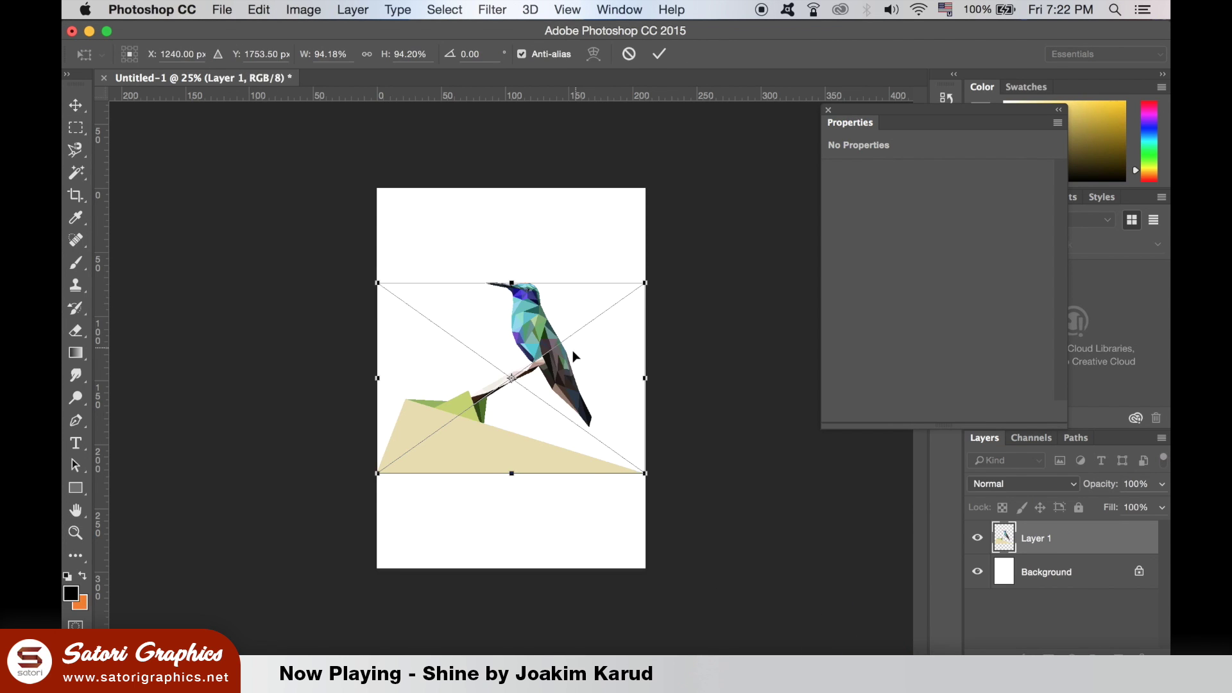
mouse_move(565, 360)
left_mouse_down()
mouse_move(544, 457)
mouse_move(529, 457)
left_mouse_up()
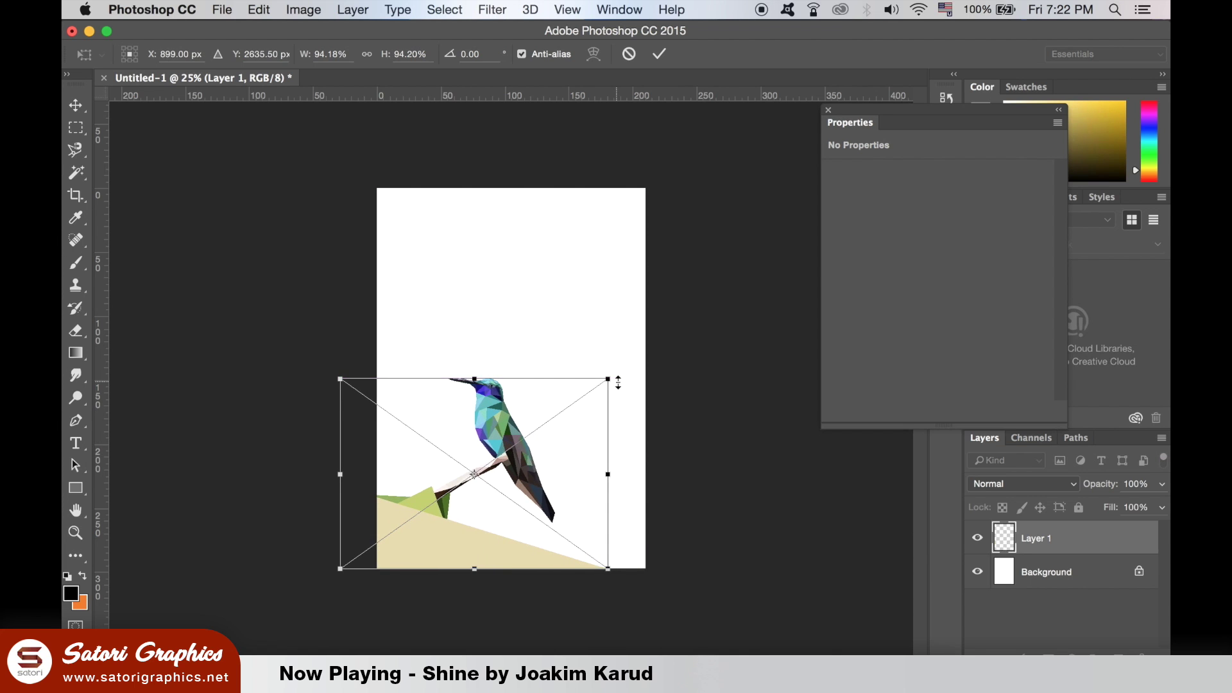
mouse_move(609, 379)
left_mouse_down()
mouse_move(681, 299)
mouse_move(671, 311)
left_mouse_up()
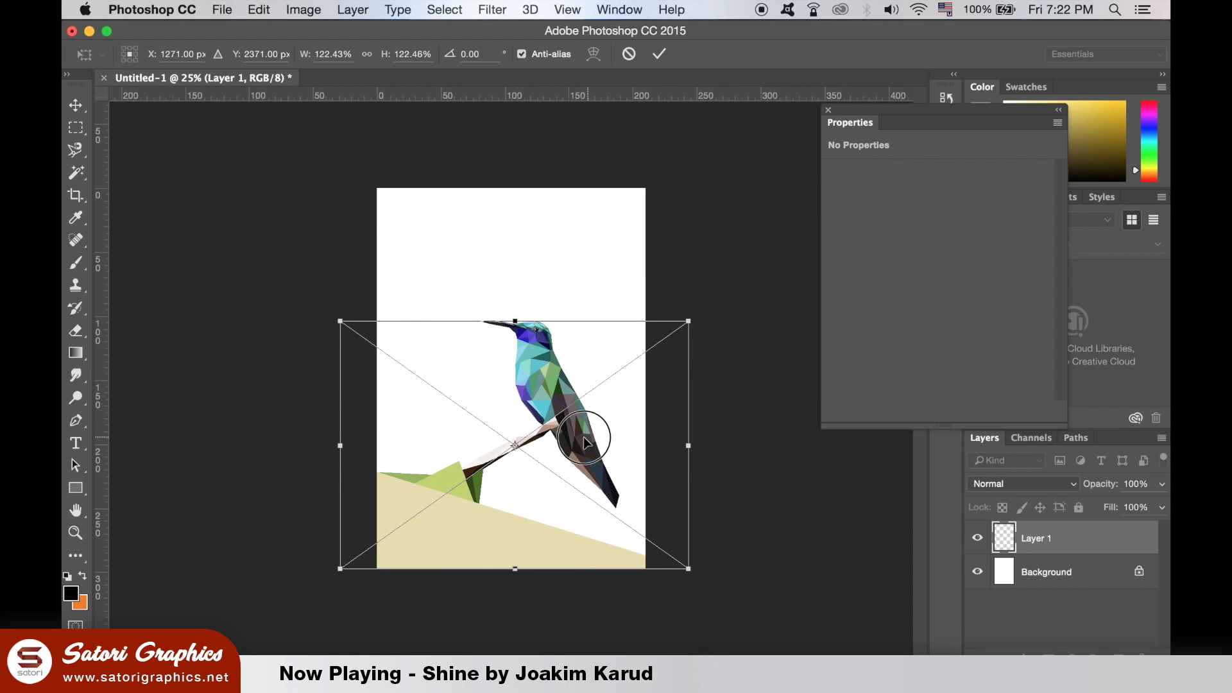
left_click_drag(564, 440, 566, 444)
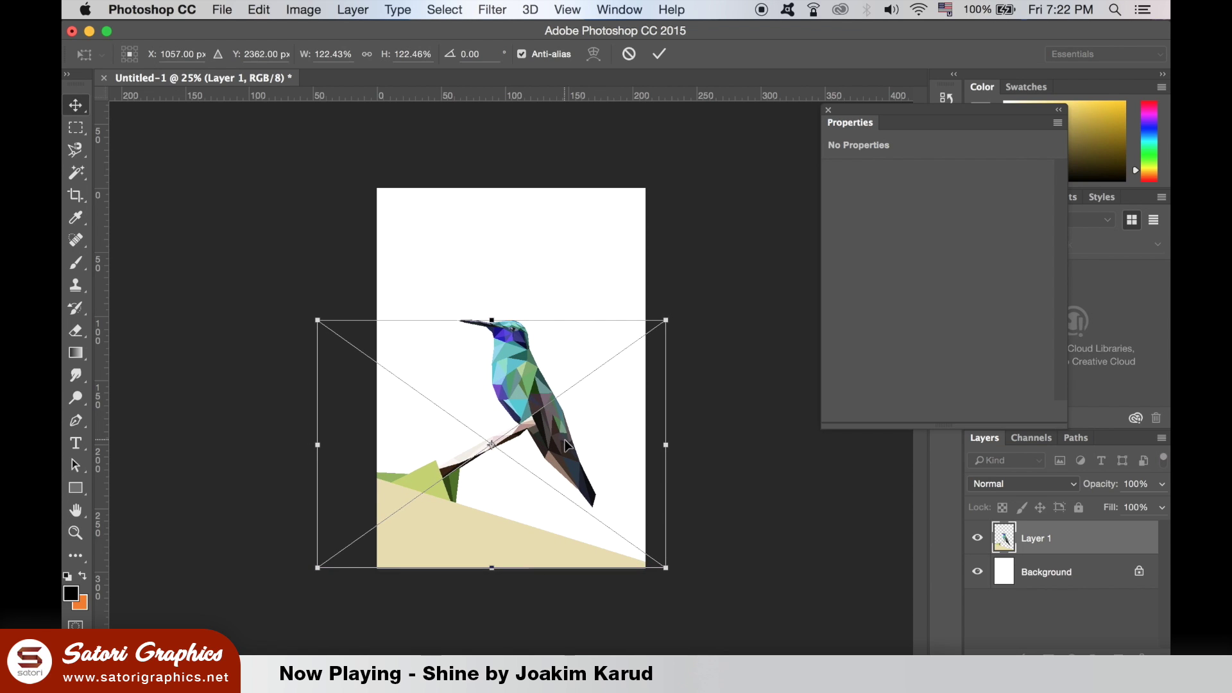
key("Return")
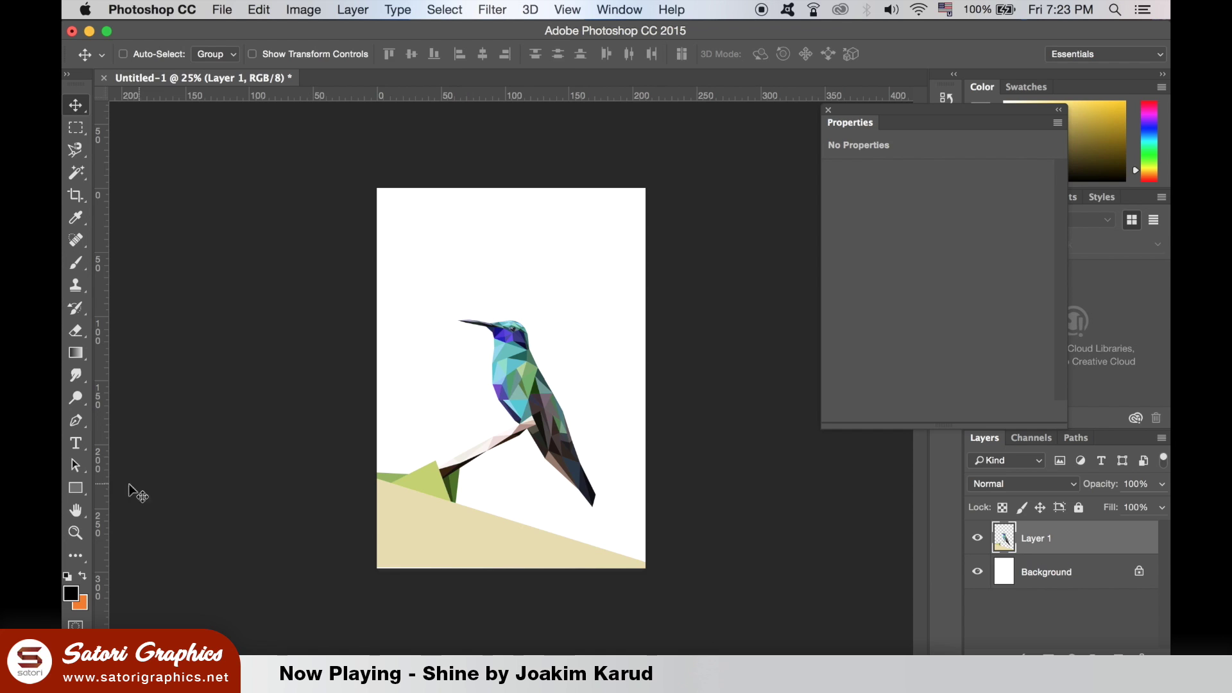
Draw a full-canvas rectangle and place its layer beneath the bird artwork
left_click(75, 488)
left_click_drag(348, 160, 701, 605)
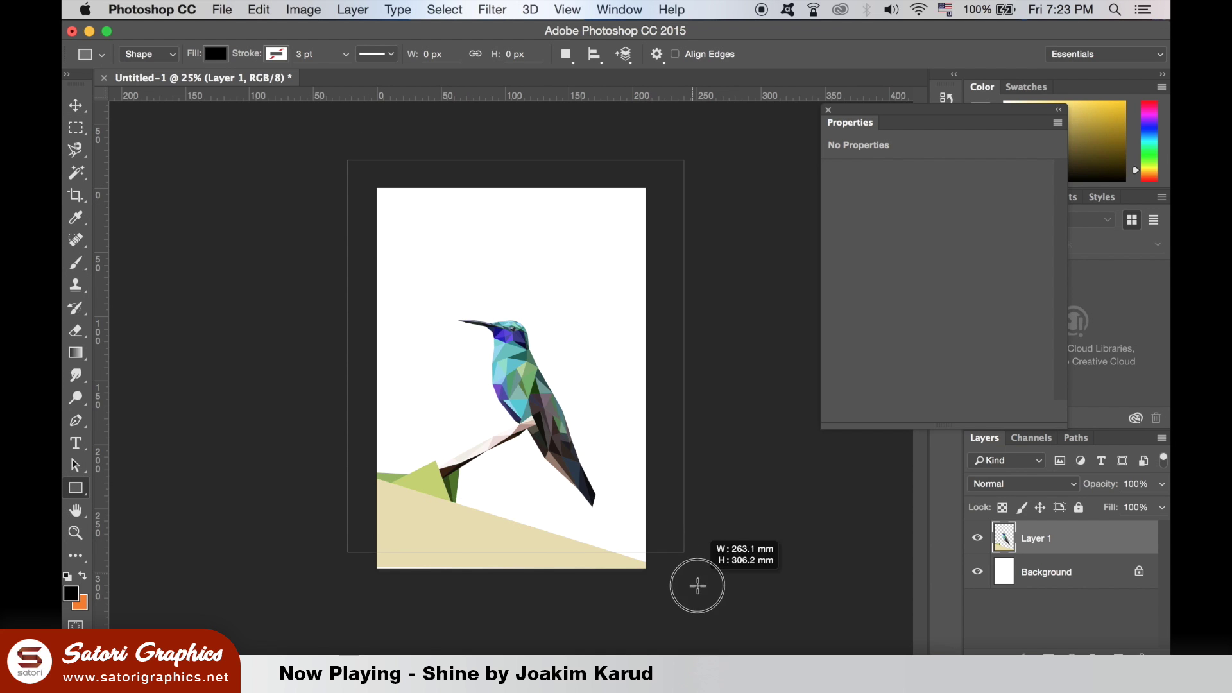
left_click_drag(981, 542, 1001, 585)
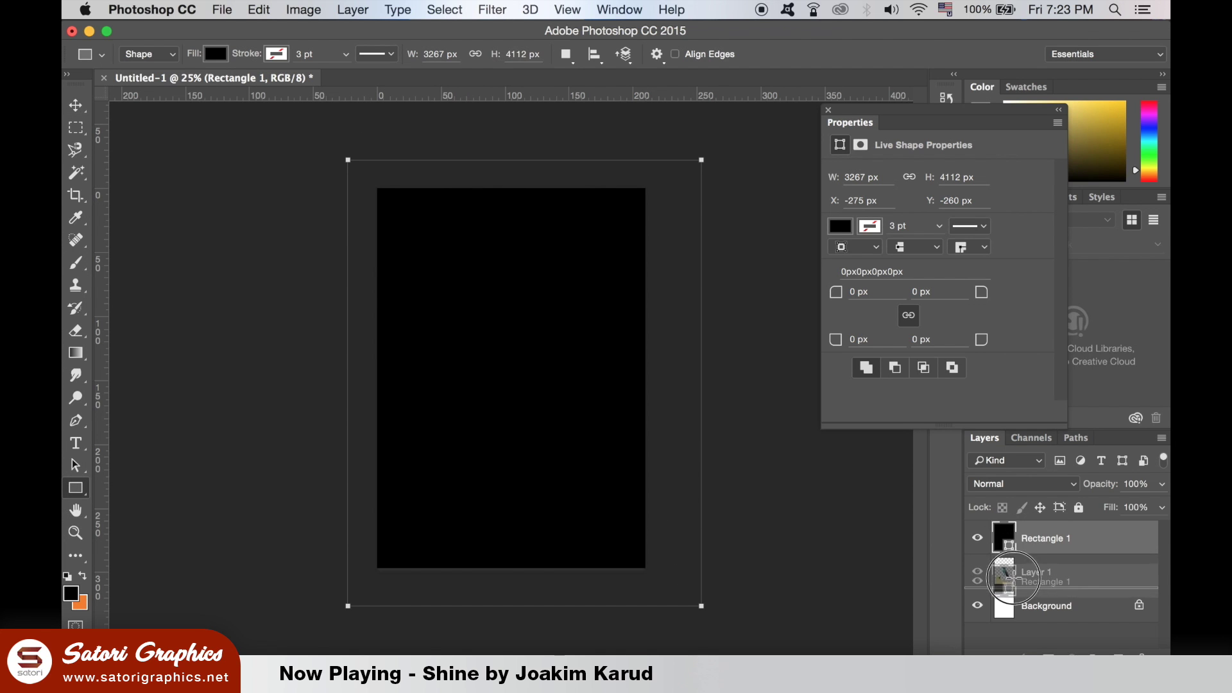
key("v")
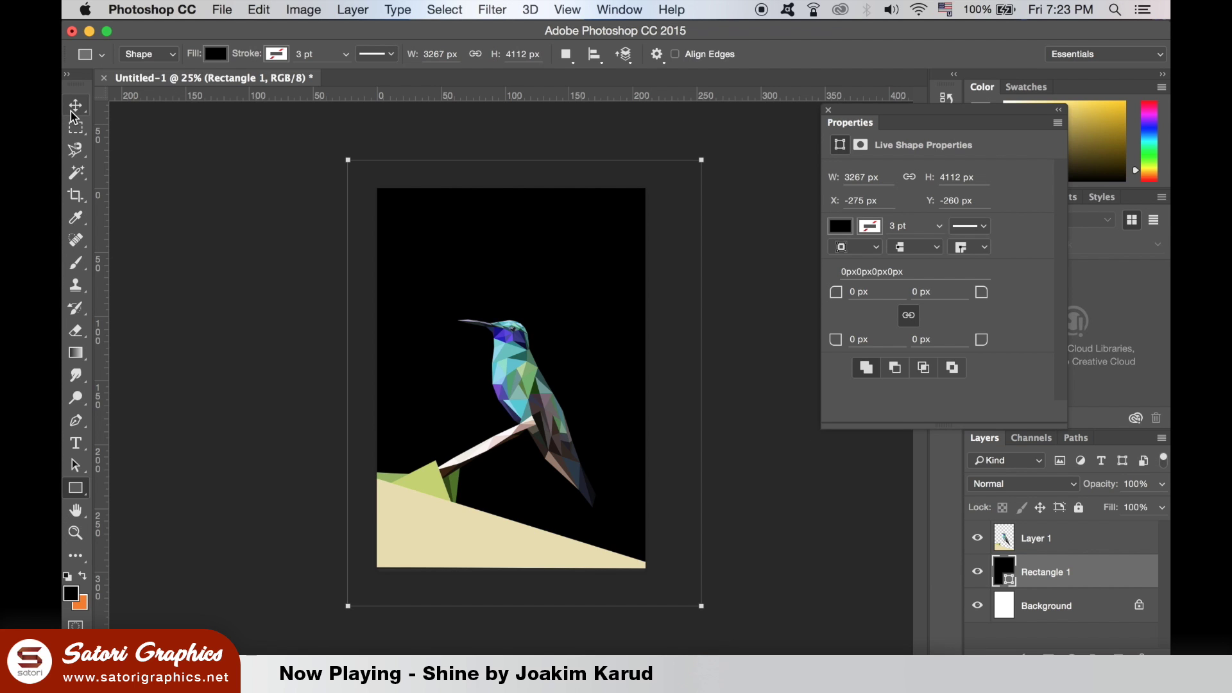
Give the rectangle a radial grey-to-white Gradient Overlay
left_click(1007, 641)
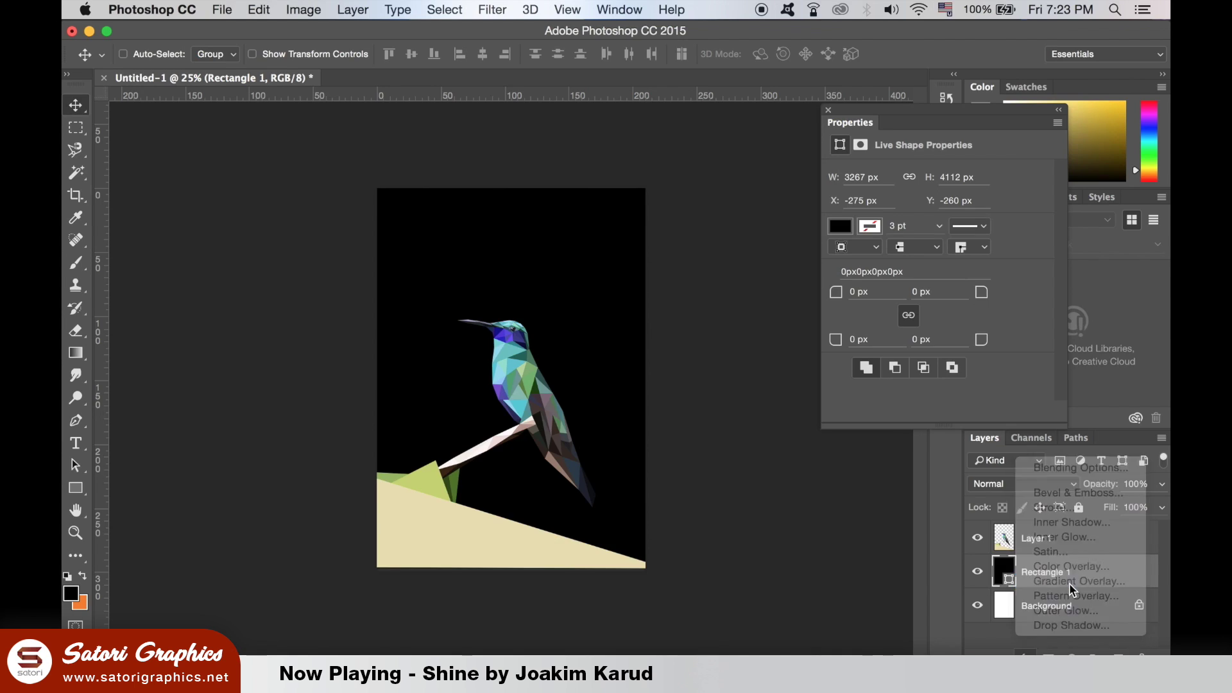
left_click(1073, 584)
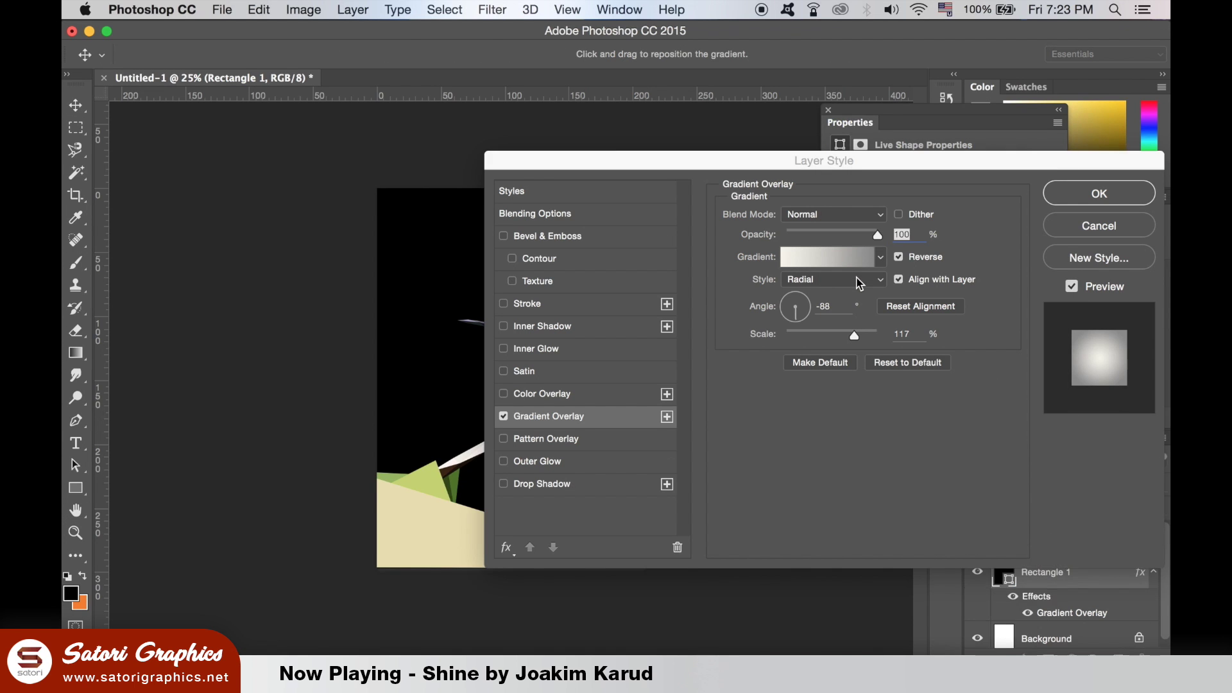
left_click(842, 267)
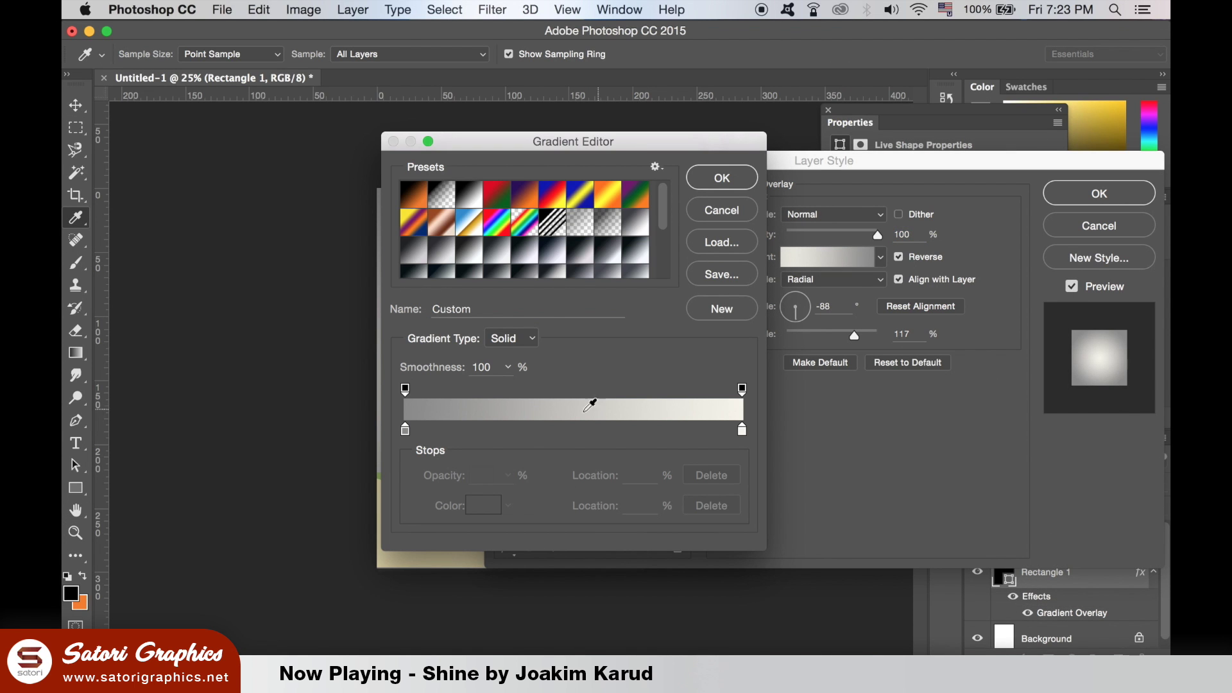
left_click(711, 175)
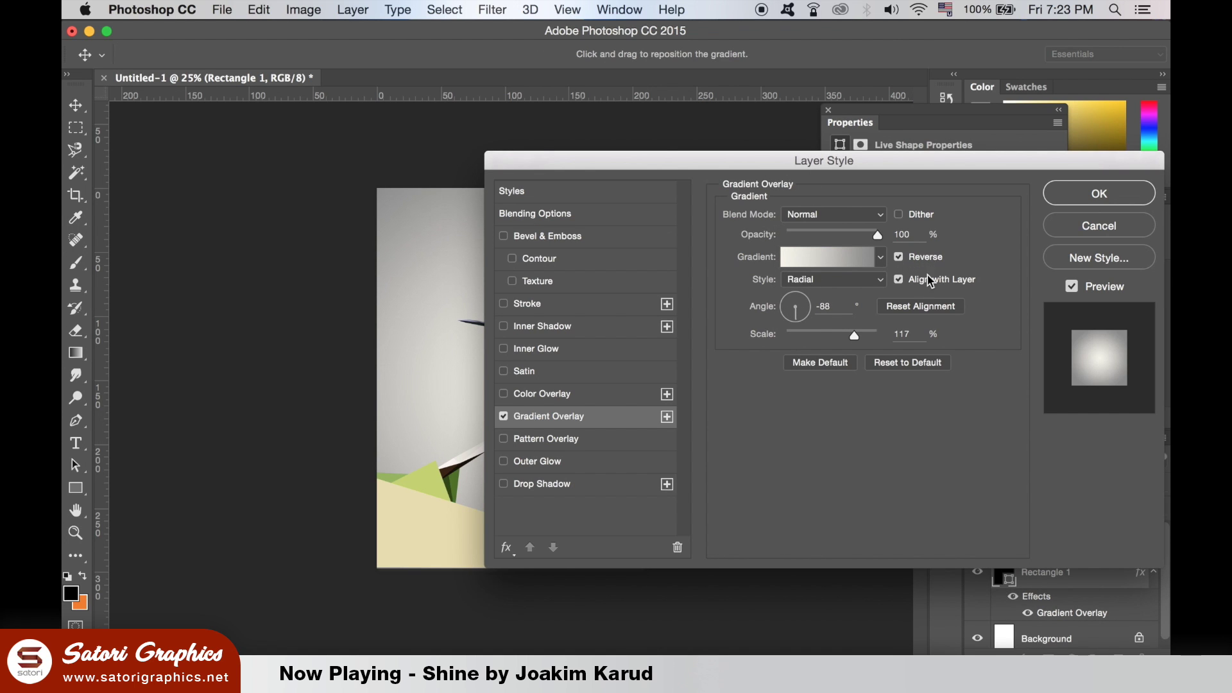
left_click_drag(825, 170, 881, 195)
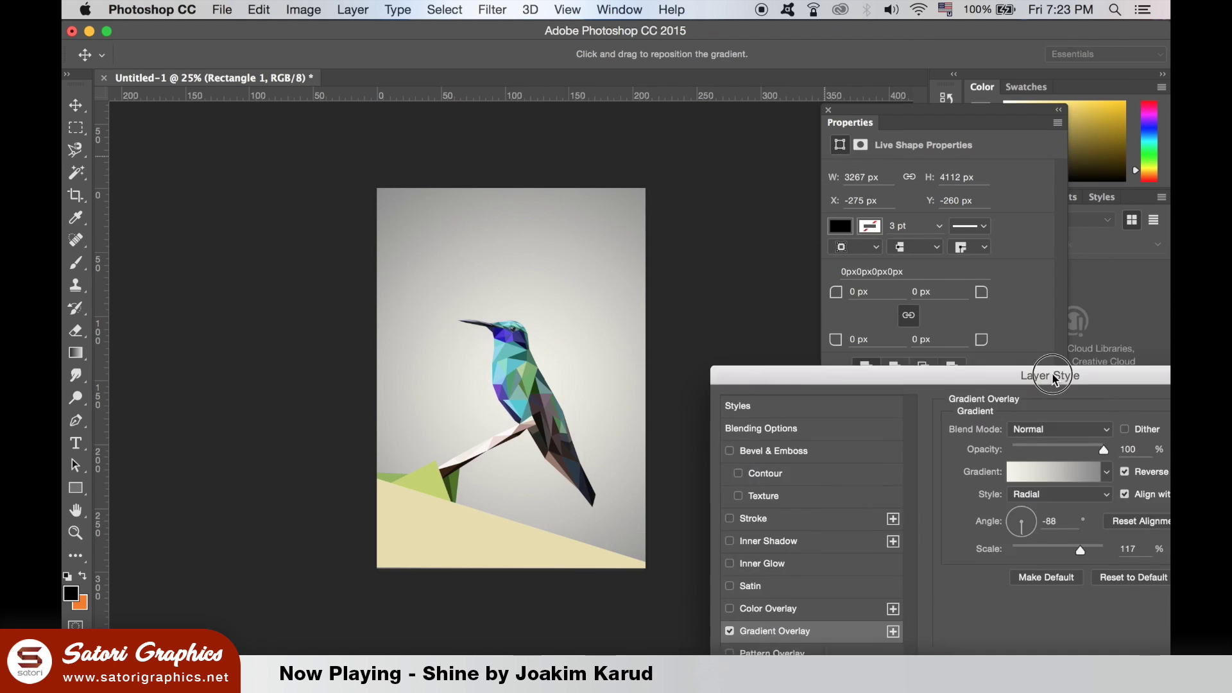
left_click(1133, 231)
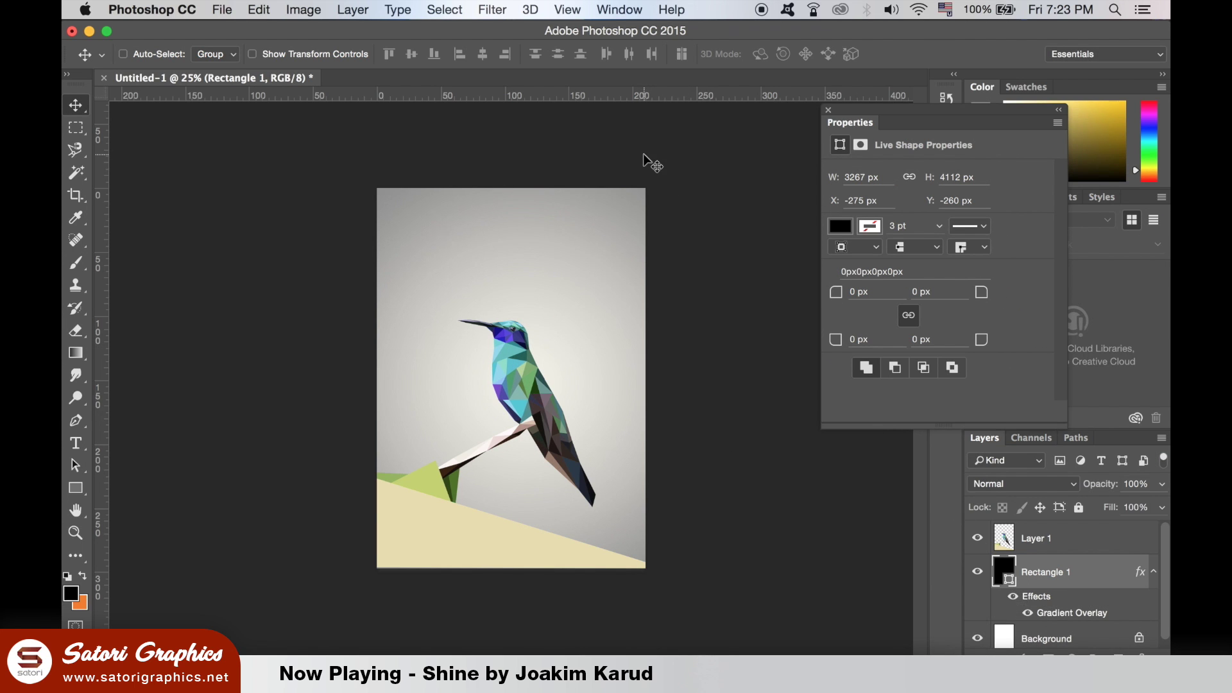
Draw a second full-canvas rectangle and place it beneath the bird artwork
key("u")
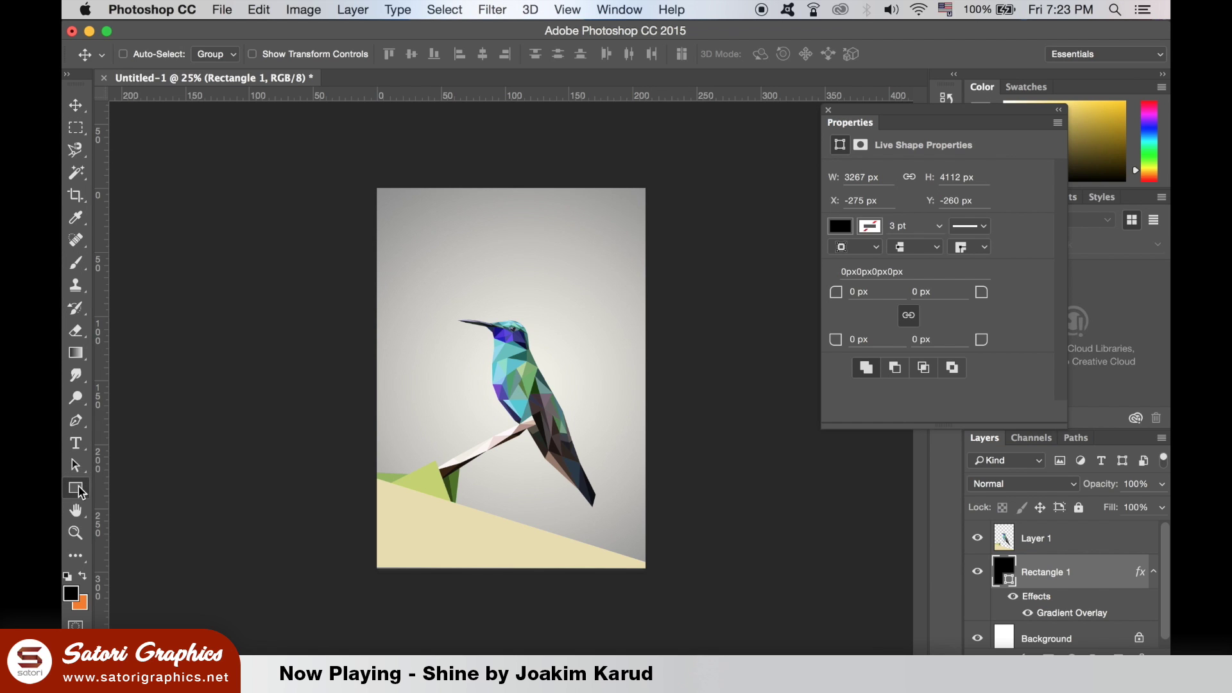
left_click_drag(354, 147, 698, 633)
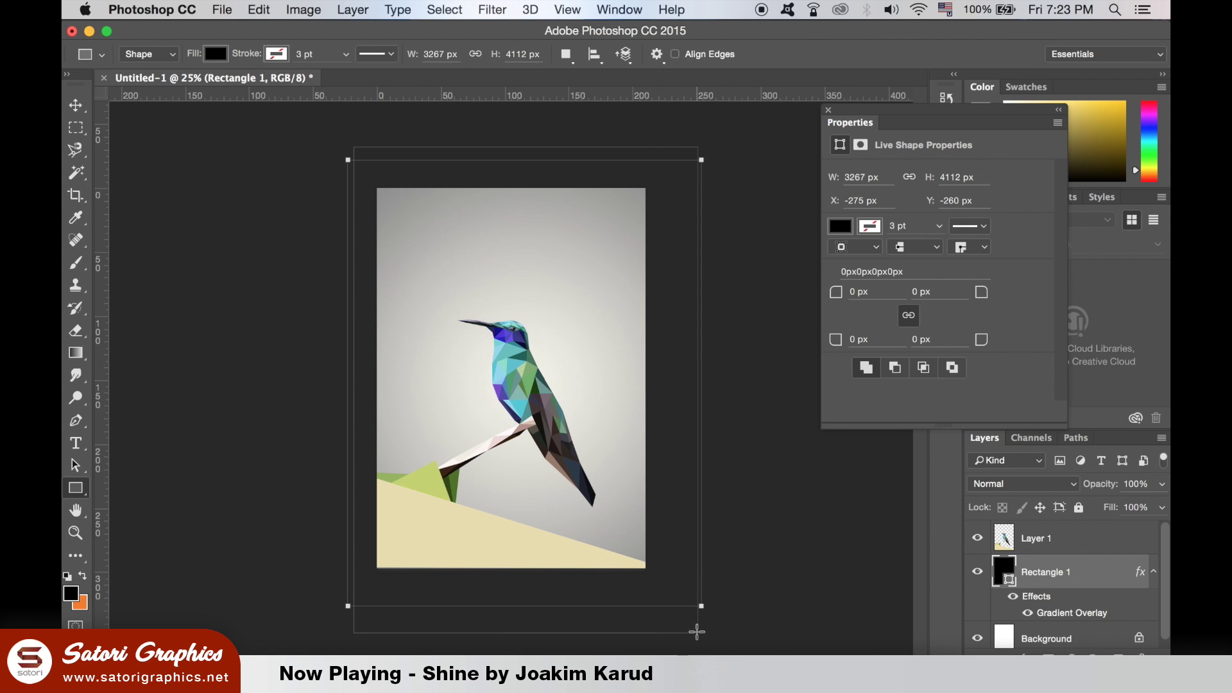
left_click_drag(1042, 544, 1125, 562)
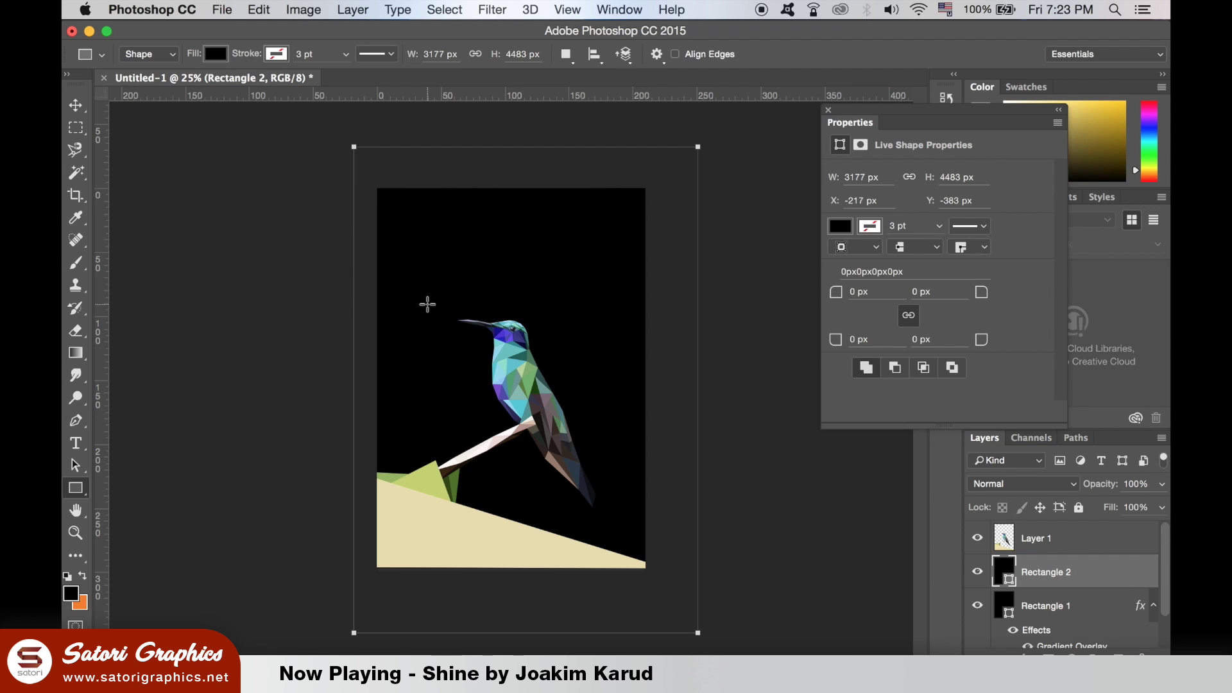
key("v")
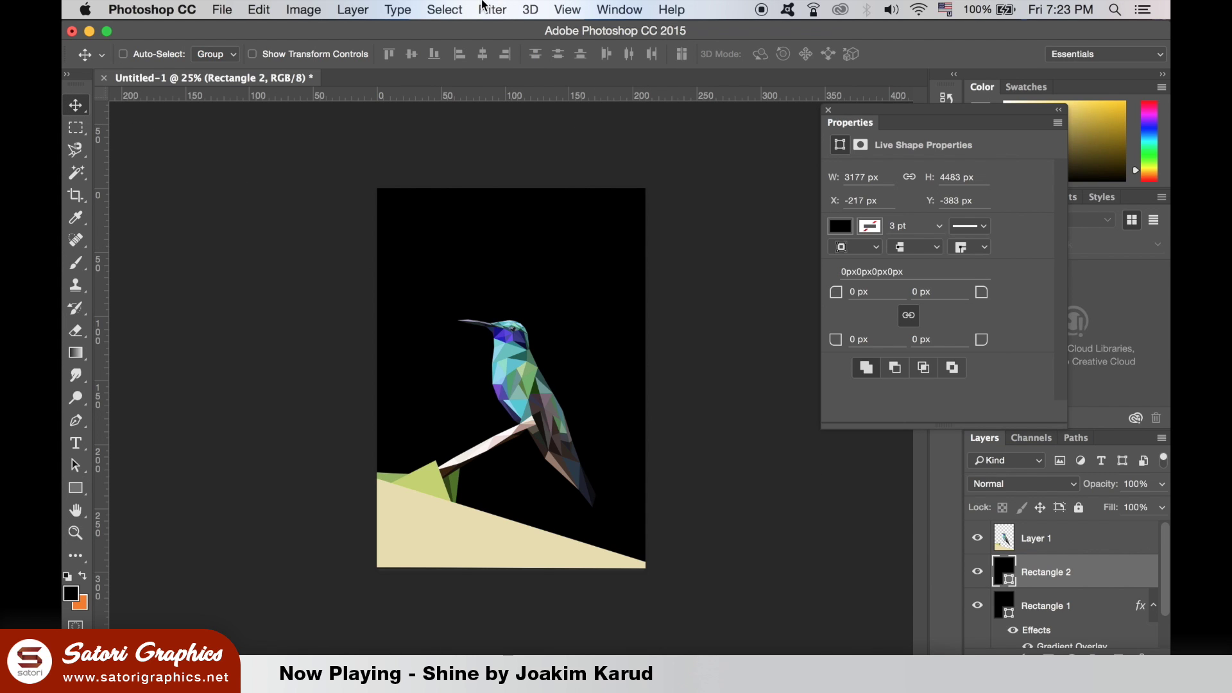
Rasterize the rectangle and render a Lens Flare with brightness 124
left_click(484, 8)
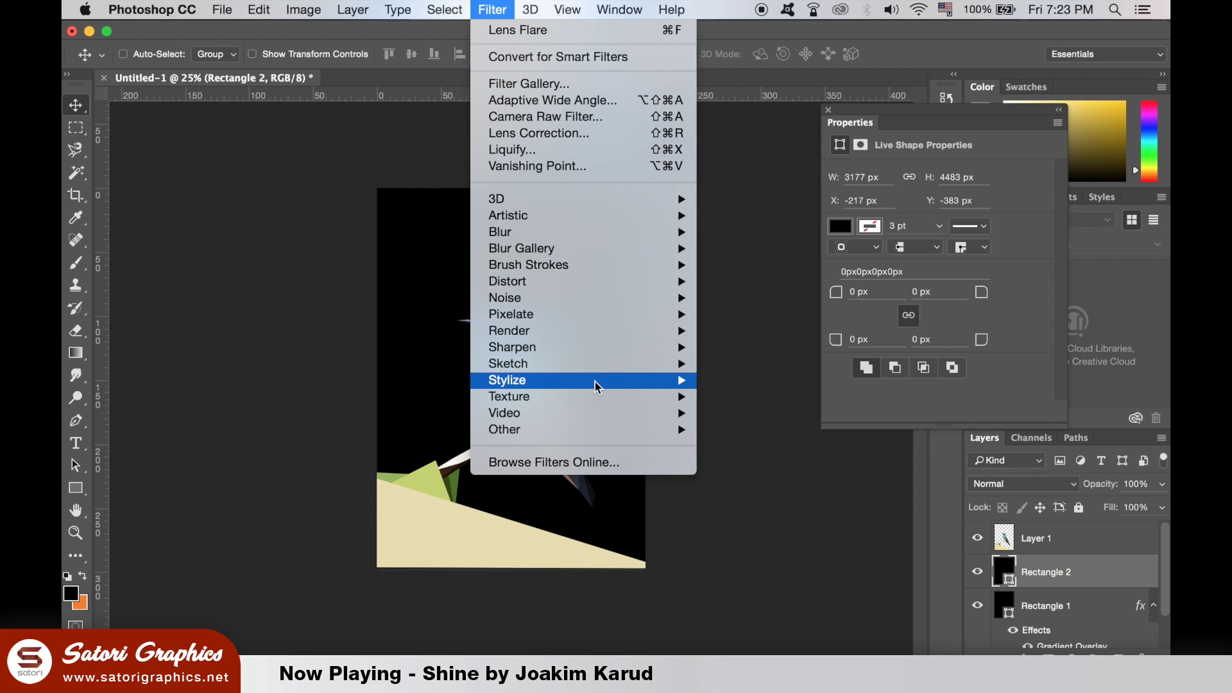
mouse_move(404, 168)
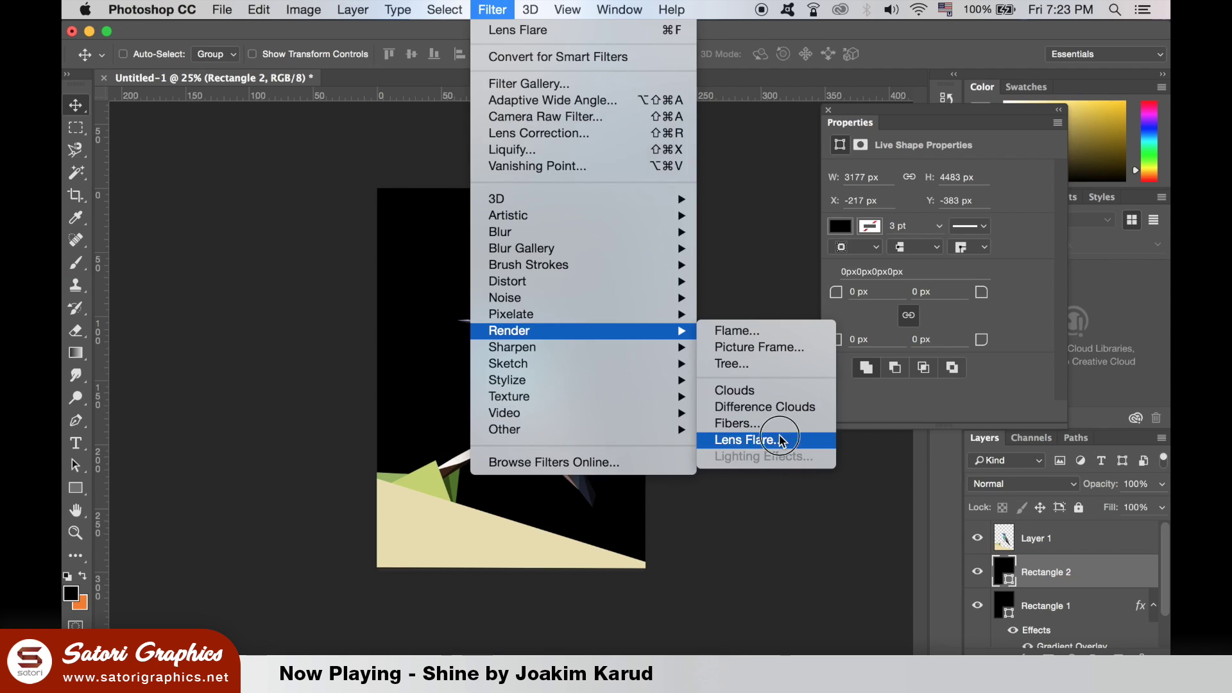
left_click(708, 434)
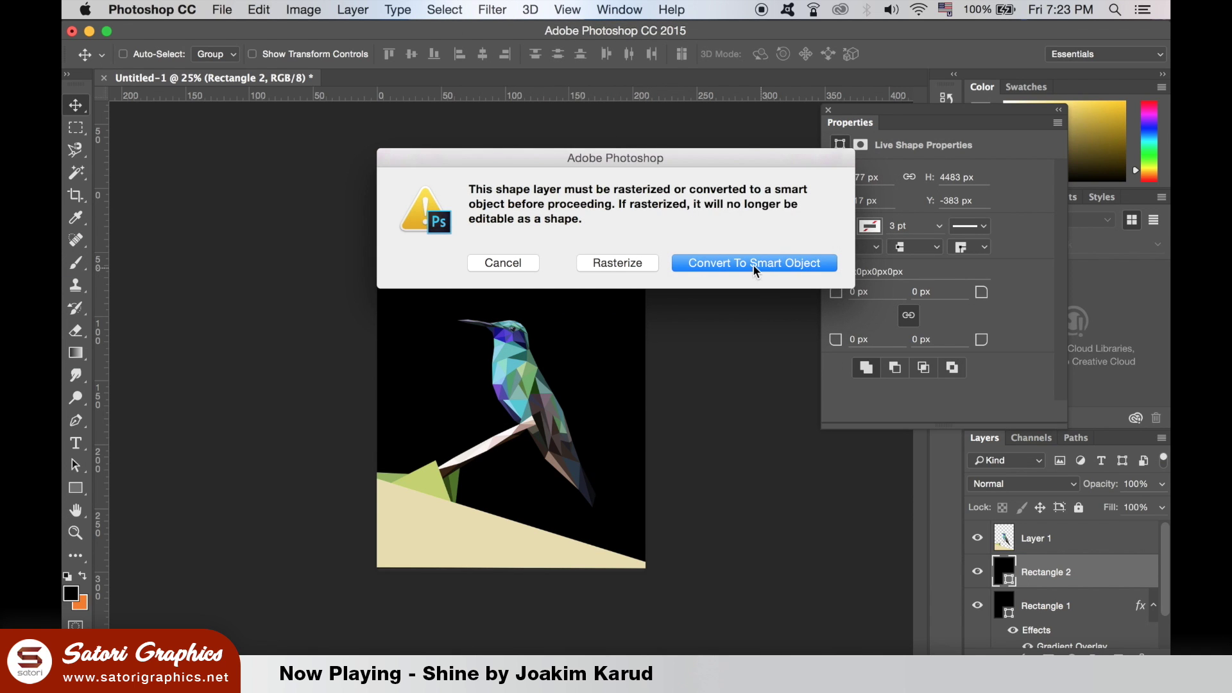
left_click(649, 264)
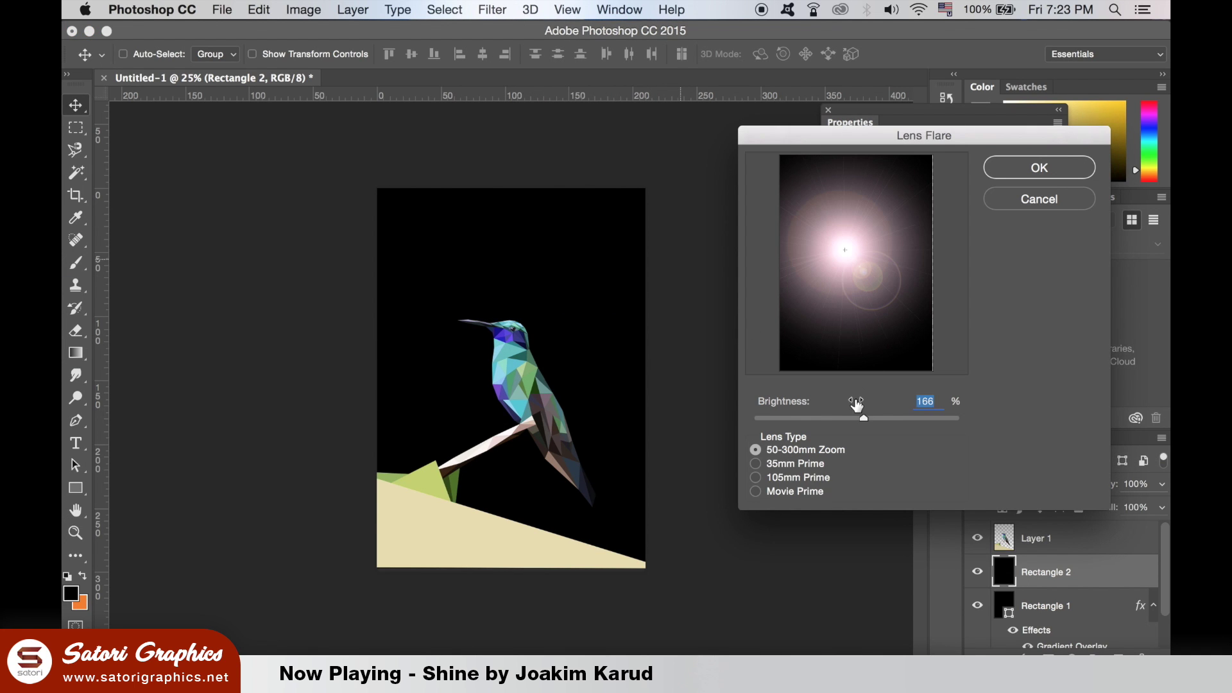
left_click_drag(863, 418, 835, 418)
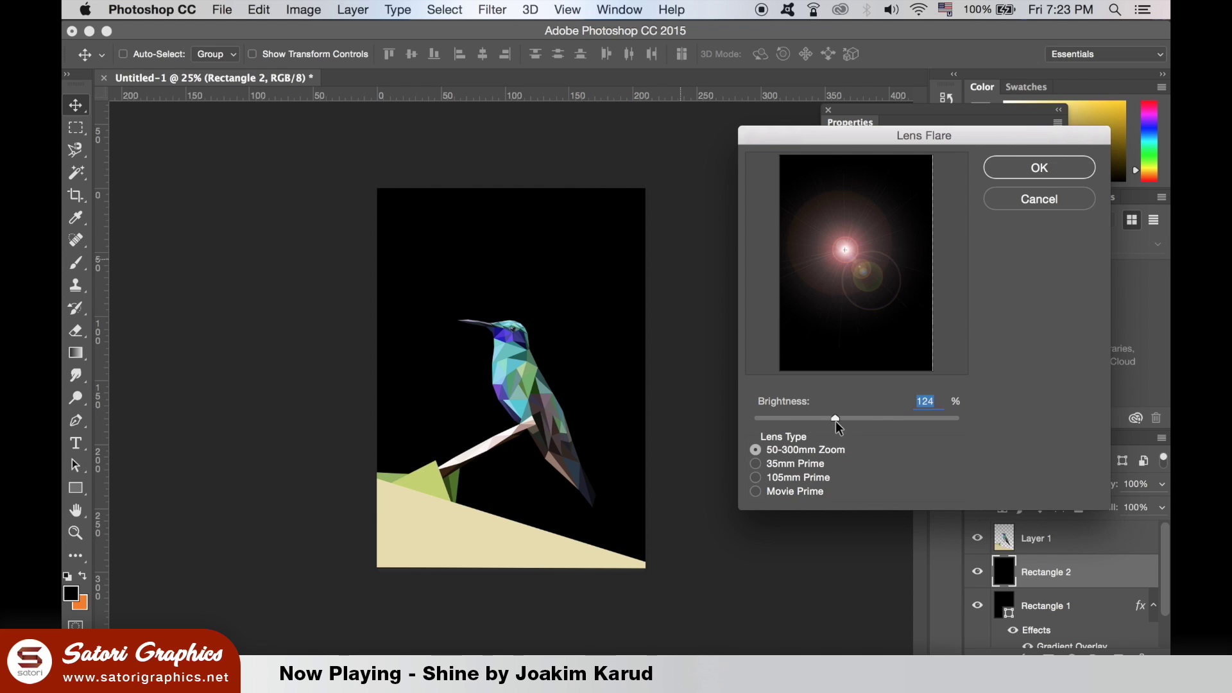
left_click(1065, 173)
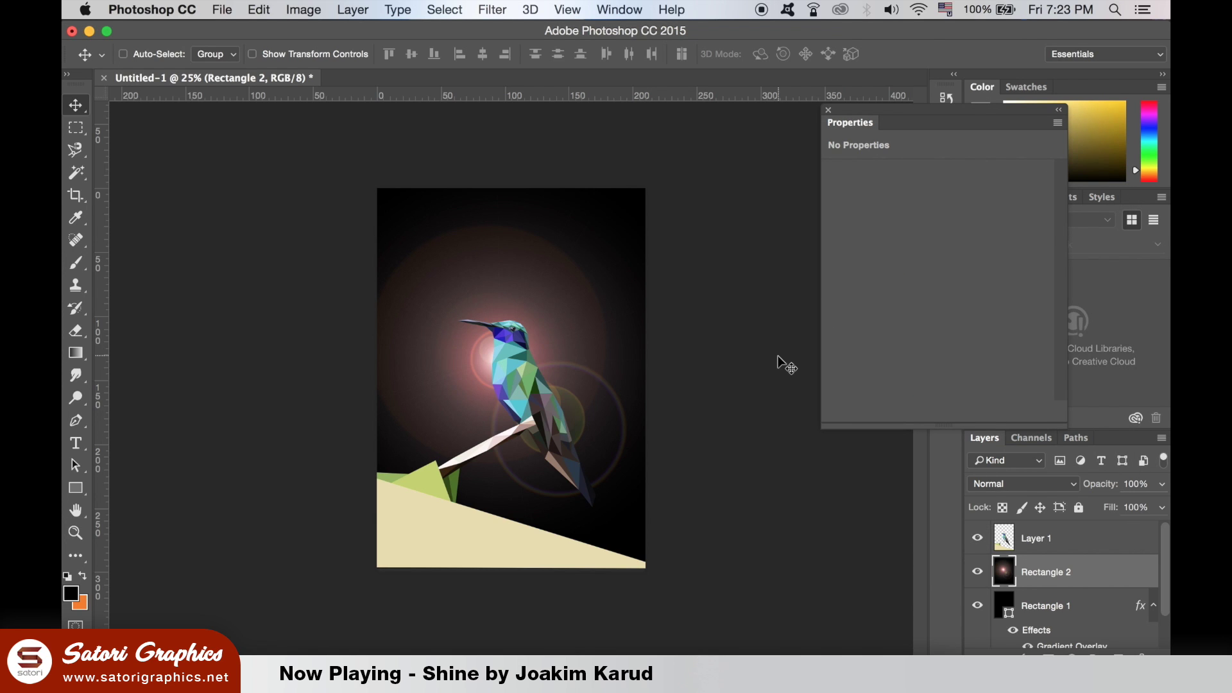
Blend Rectangle 2 as Linear Dodge (Add), then scale it down slightly and reposition it
left_click(1008, 484)
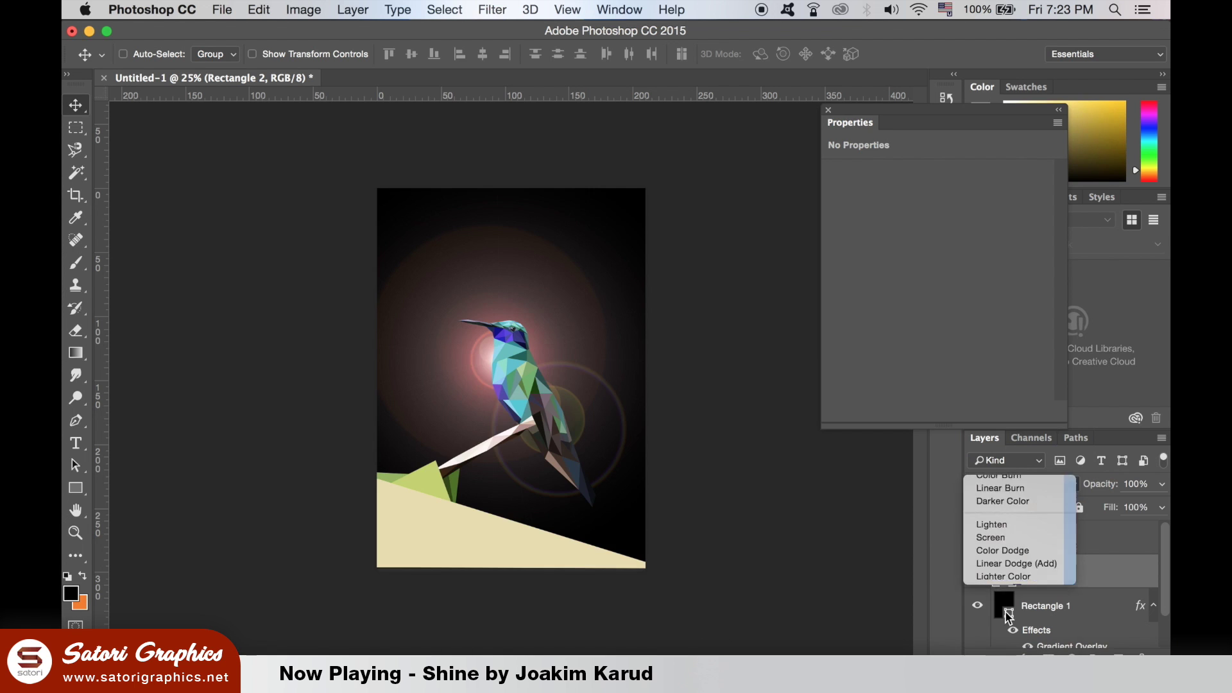
left_click(1033, 565)
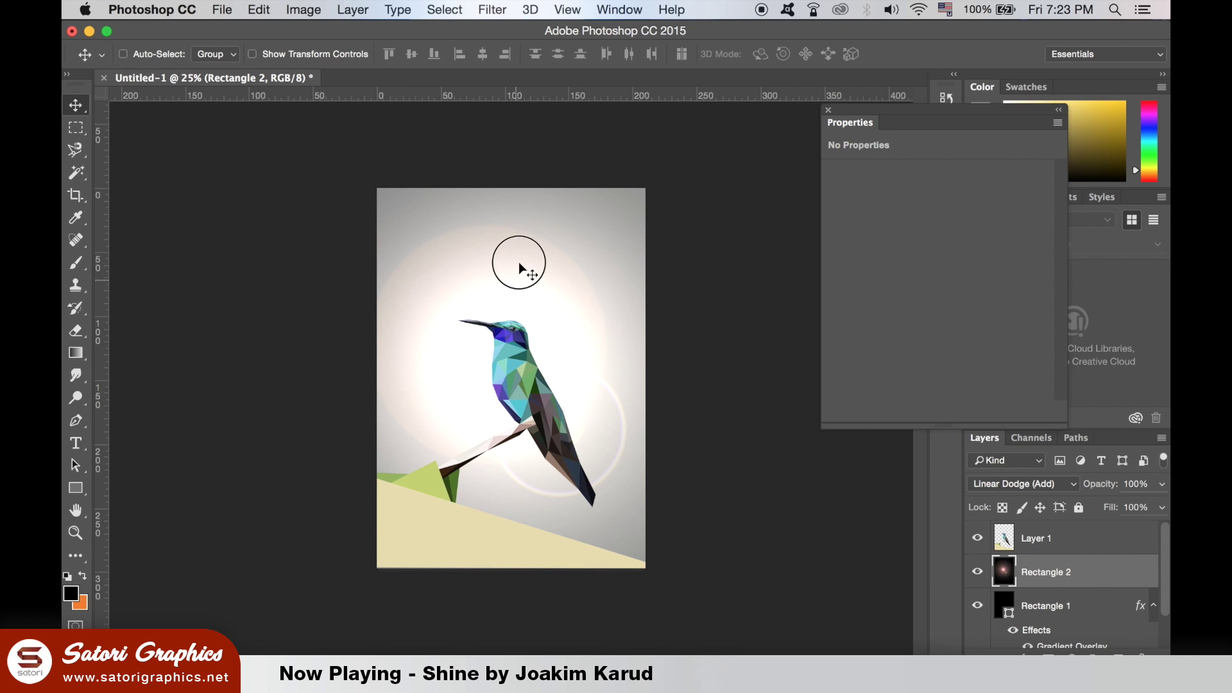
key("ctrl+t")
left_click_drag(358, 136, 386, 182)
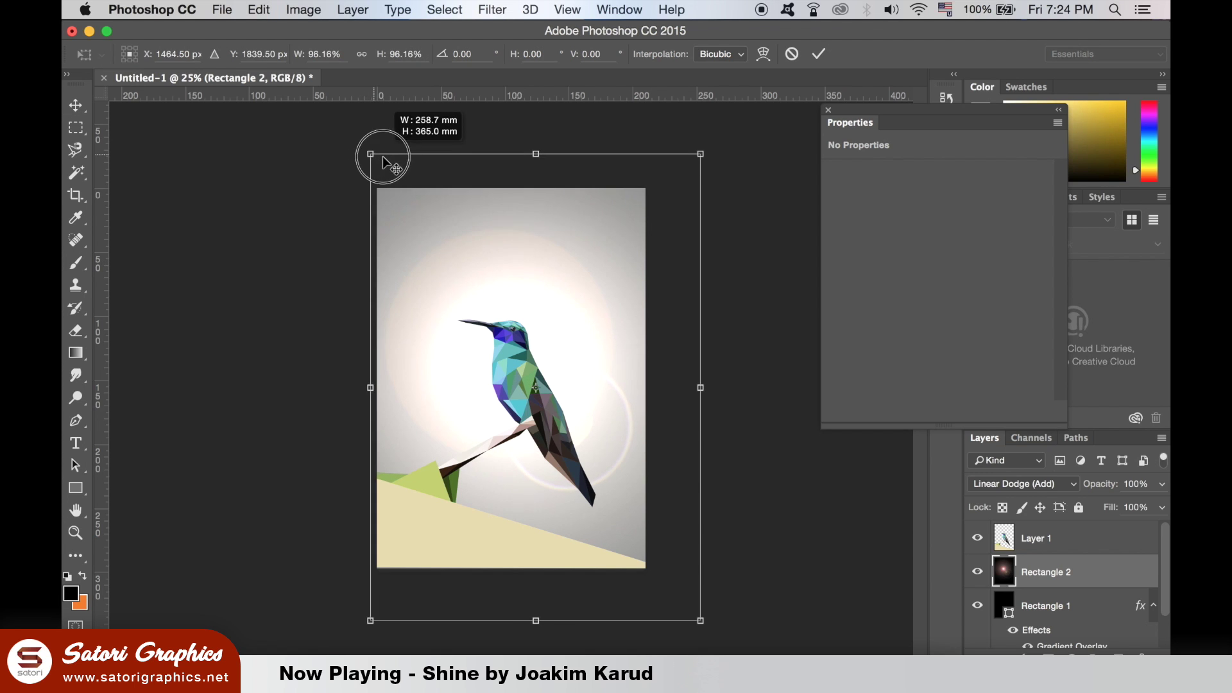
left_click_drag(521, 299, 525, 295)
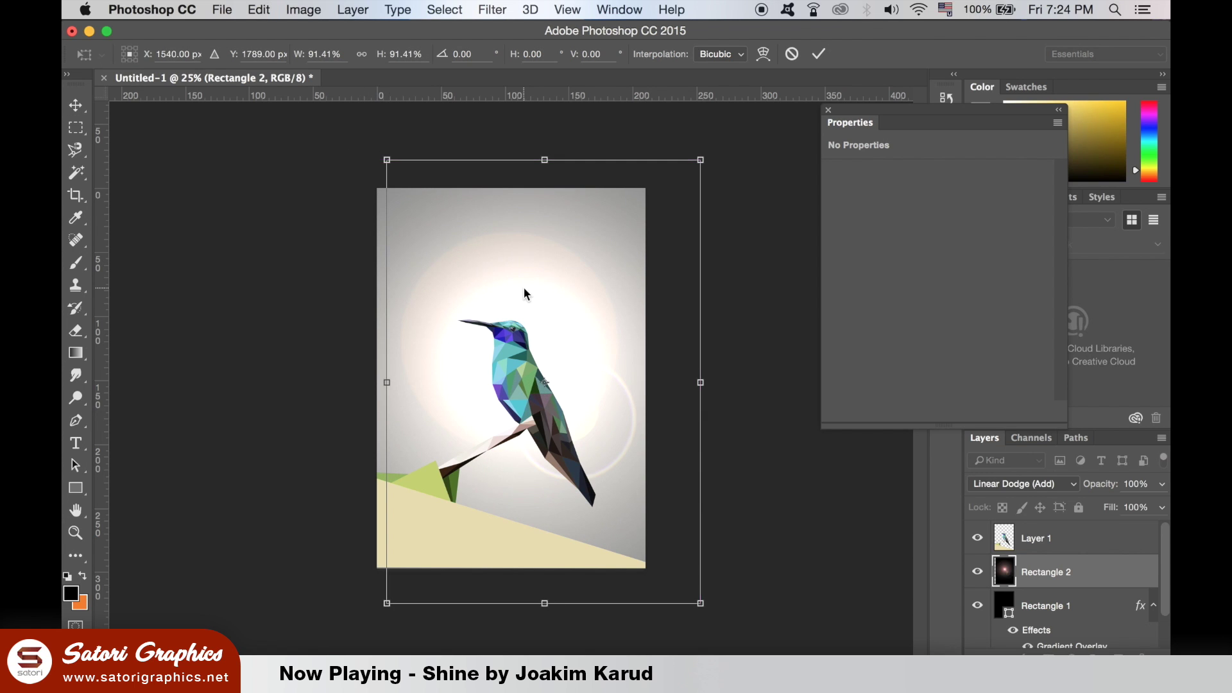
key("Return")
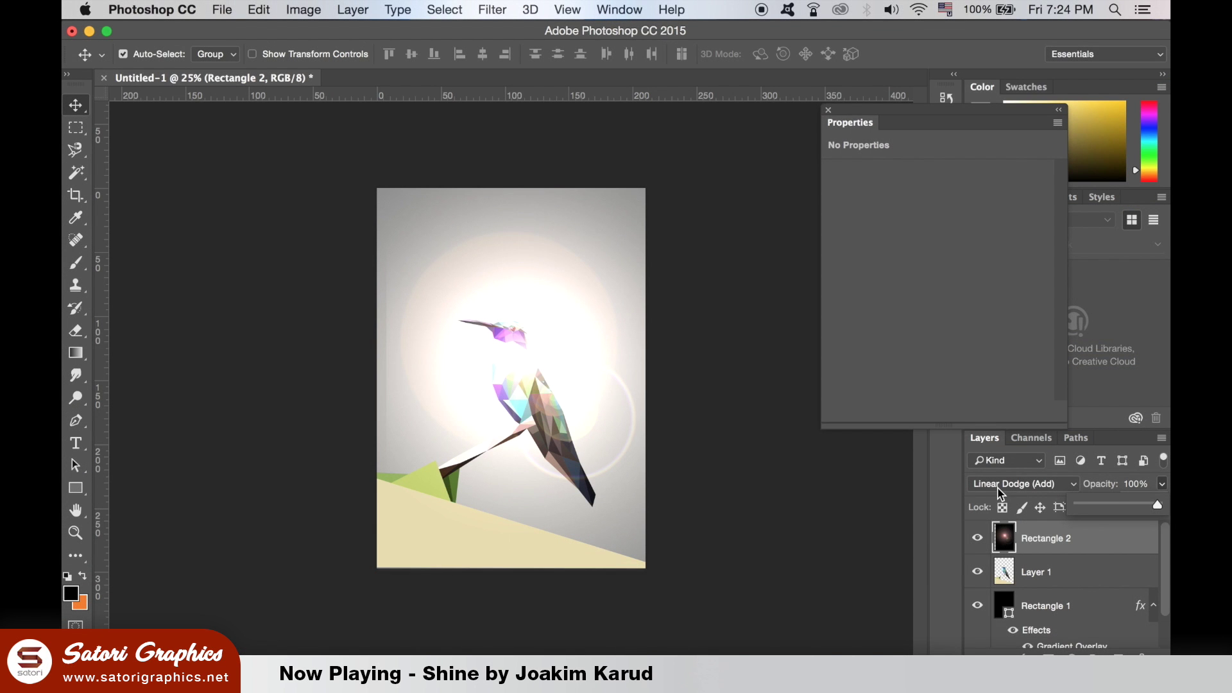
Zoom in to check the bird and lock Rectangle 2's image pixels
key("super+plus")
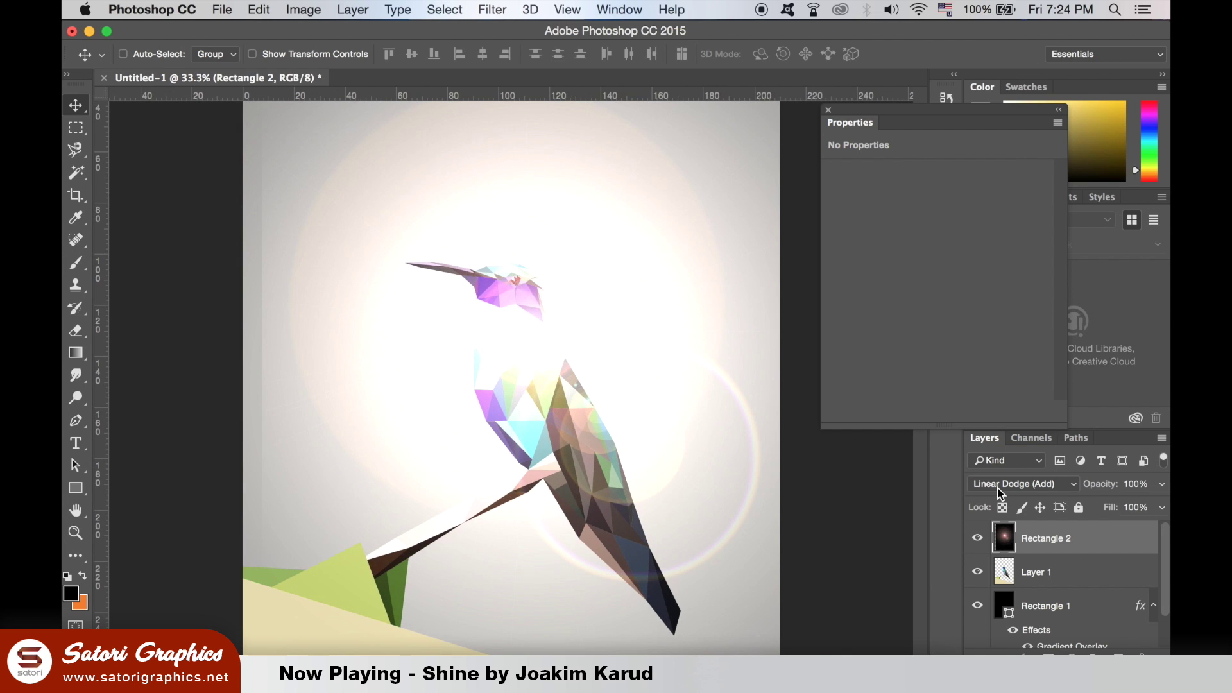
key("super+plus")
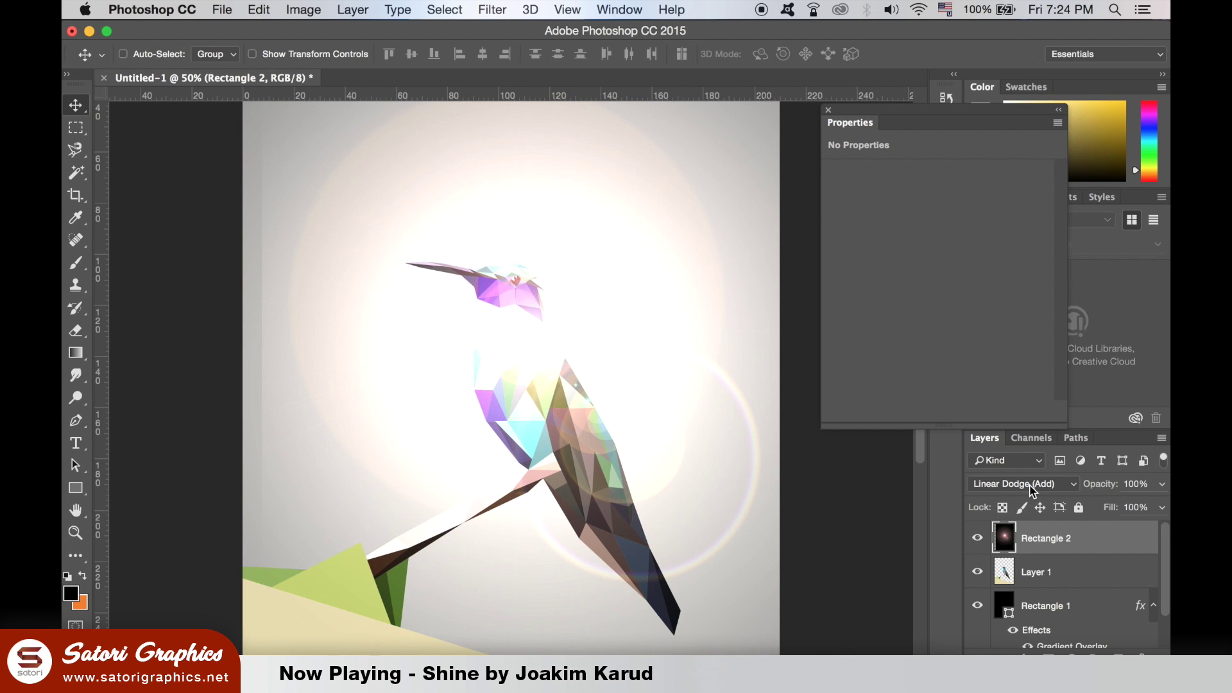
left_click(1033, 485)
left_click(1022, 507)
key("super+minus")
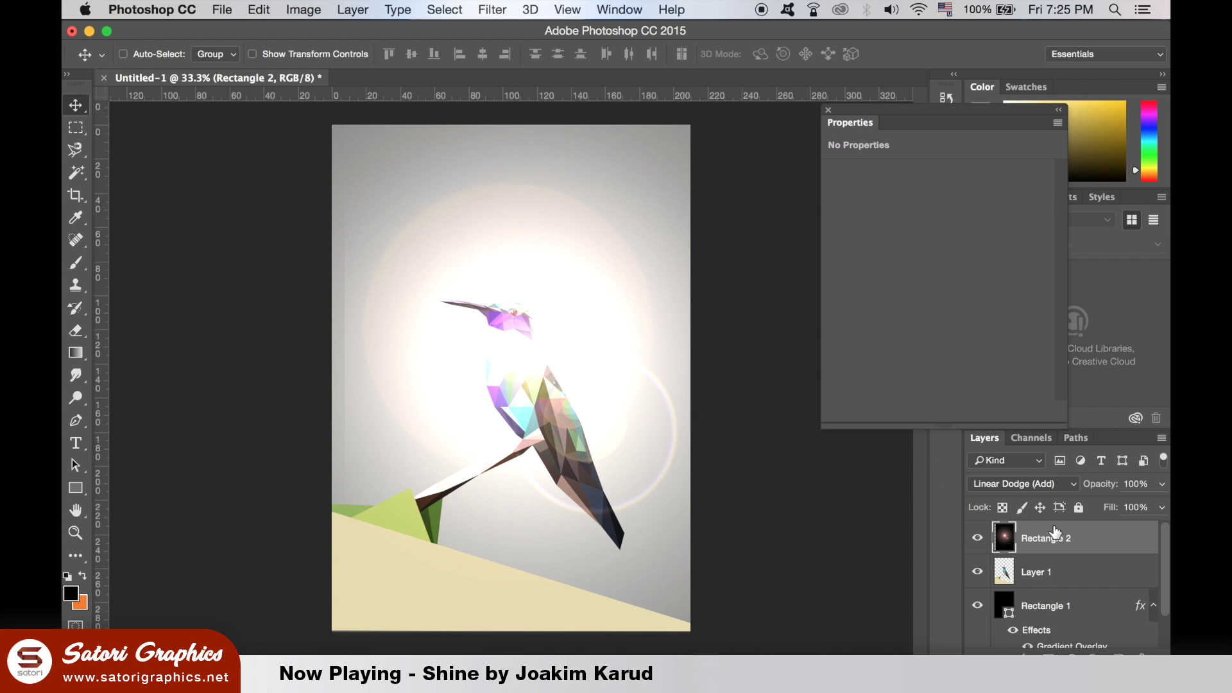
Duplicate Rectangle 2, keeping the original below the bird and the copy above it
left_click_drag(1053, 537, 1053, 588)
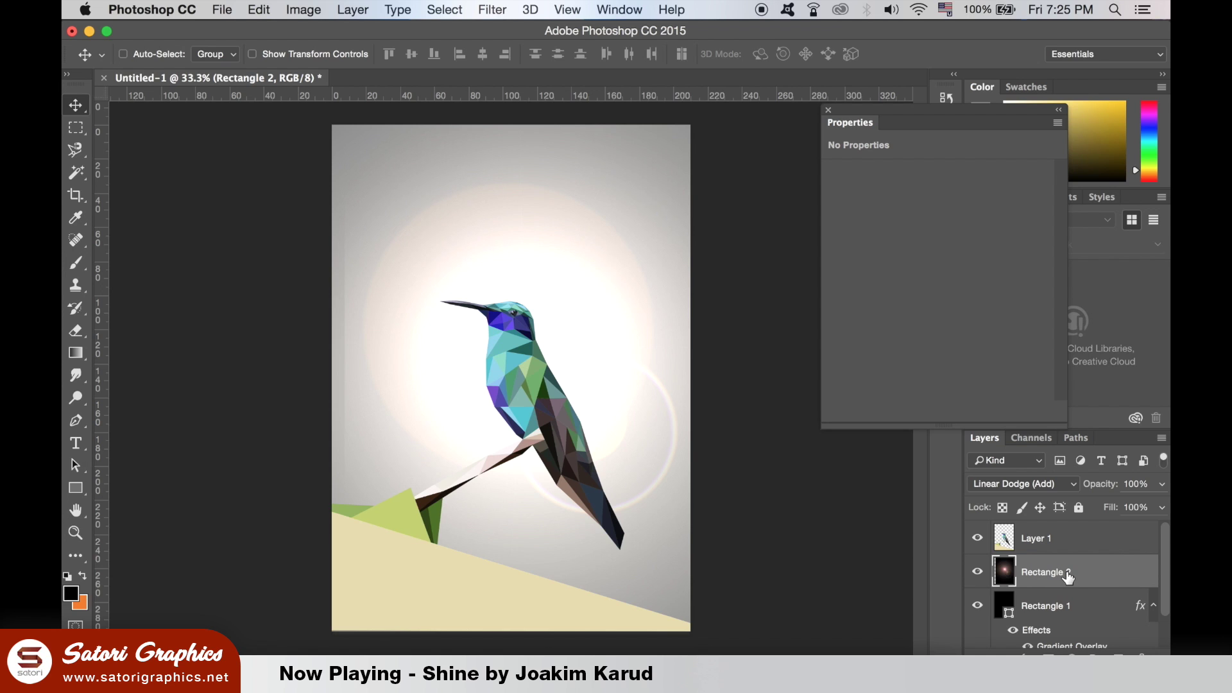
key("super+j")
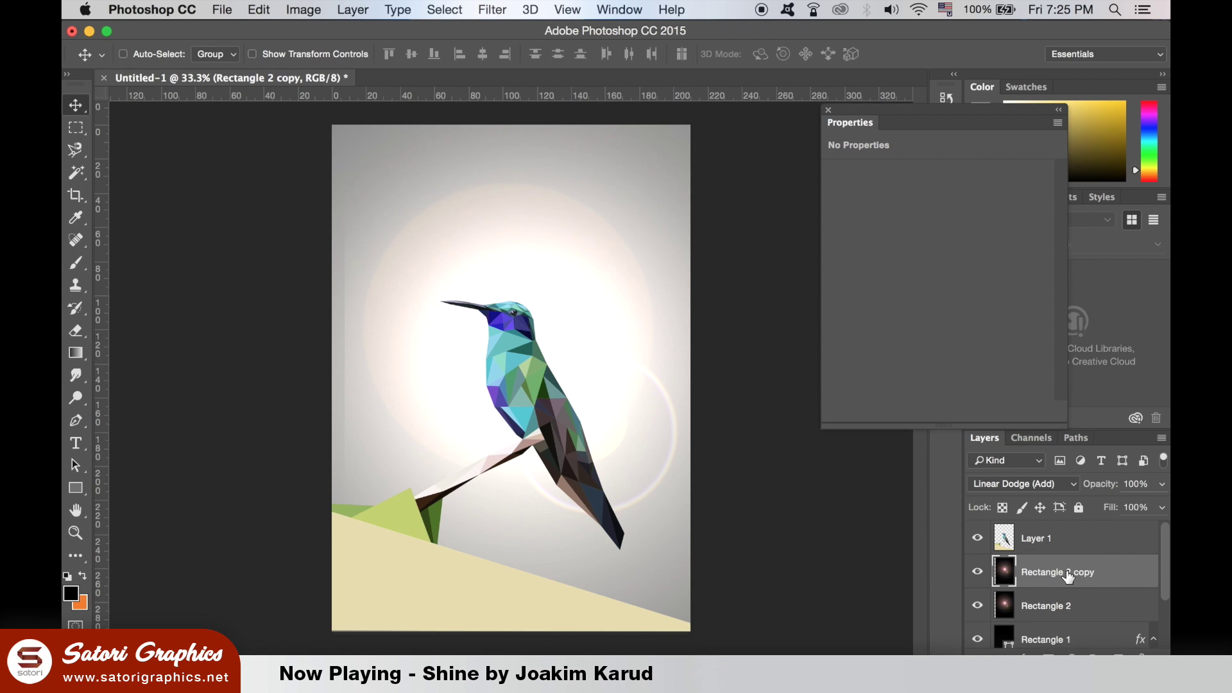
left_click_drag(1067, 571, 1066, 529)
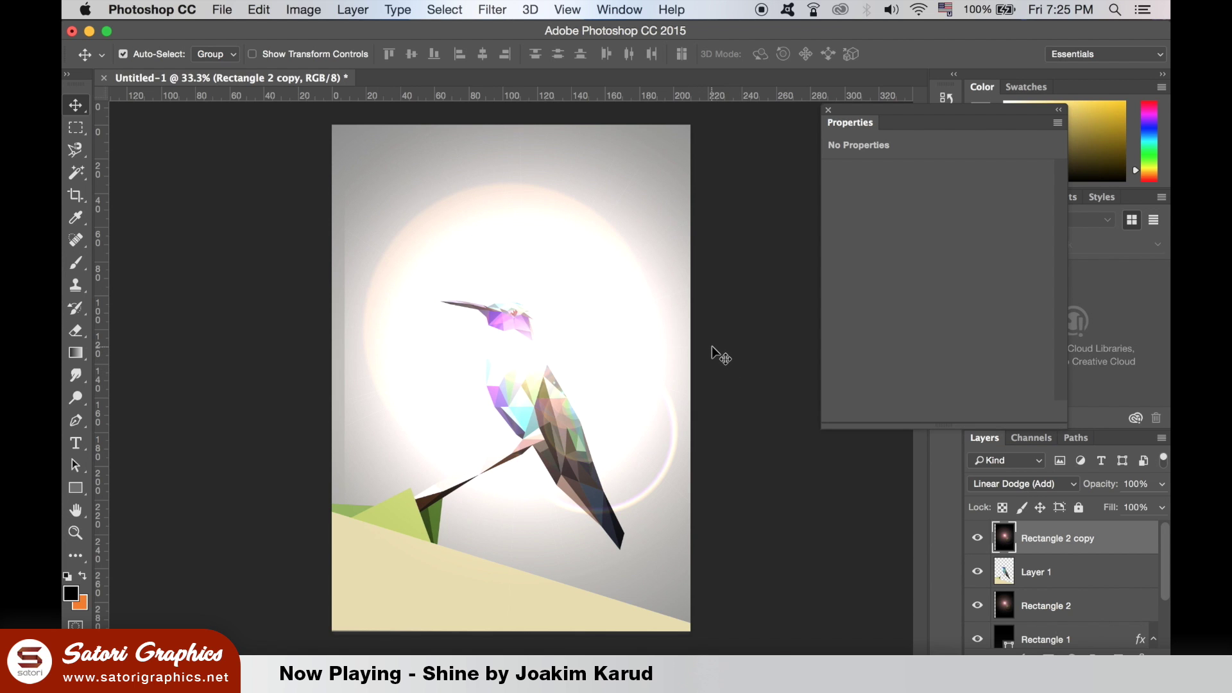
Erase the copy's glow over the bird's body with a soft 444 px eraser
key("super+equal")
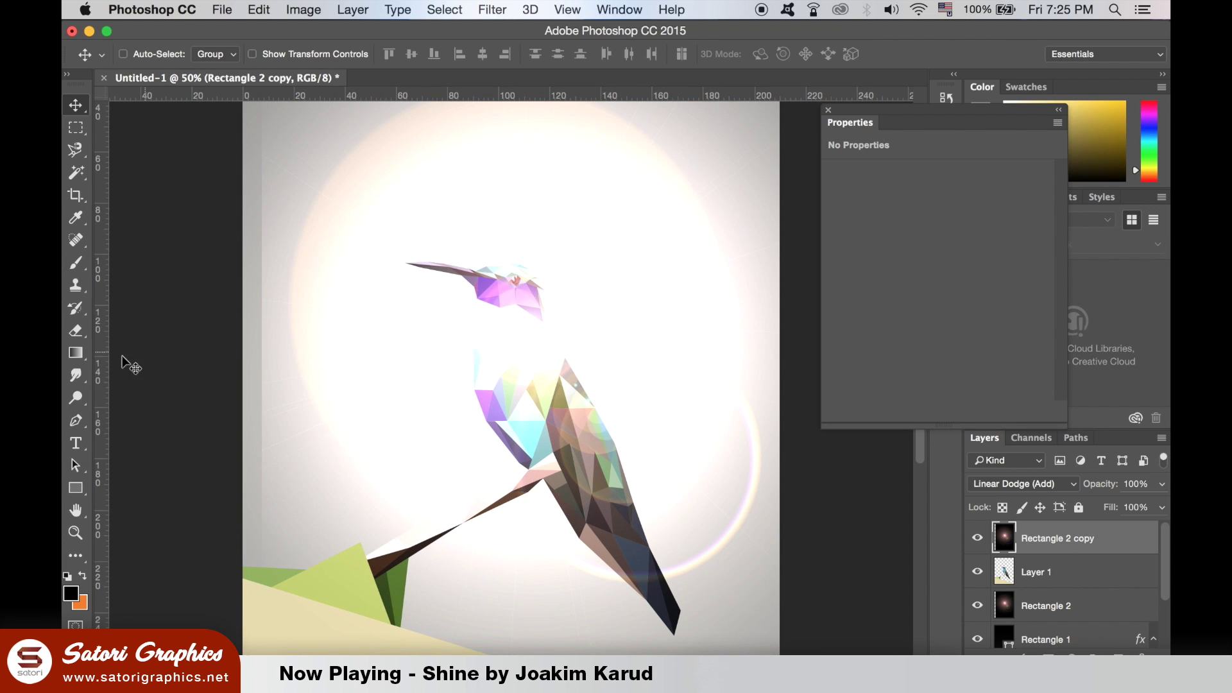
left_click(76, 330)
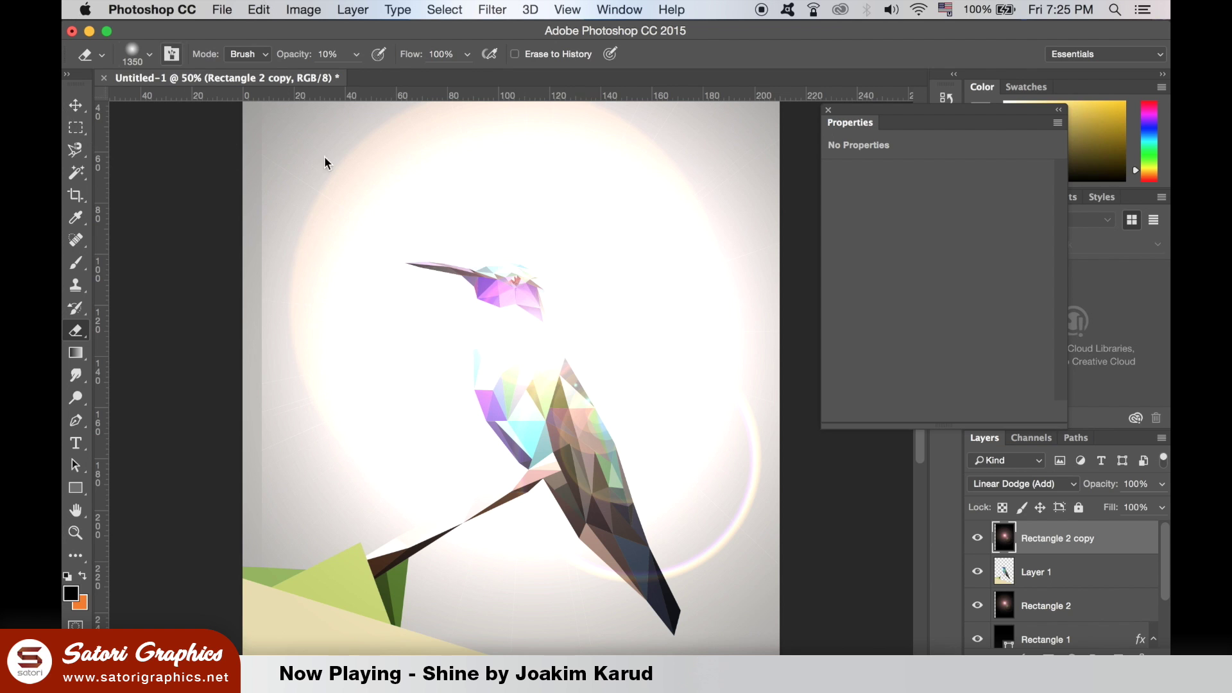
left_click(149, 54)
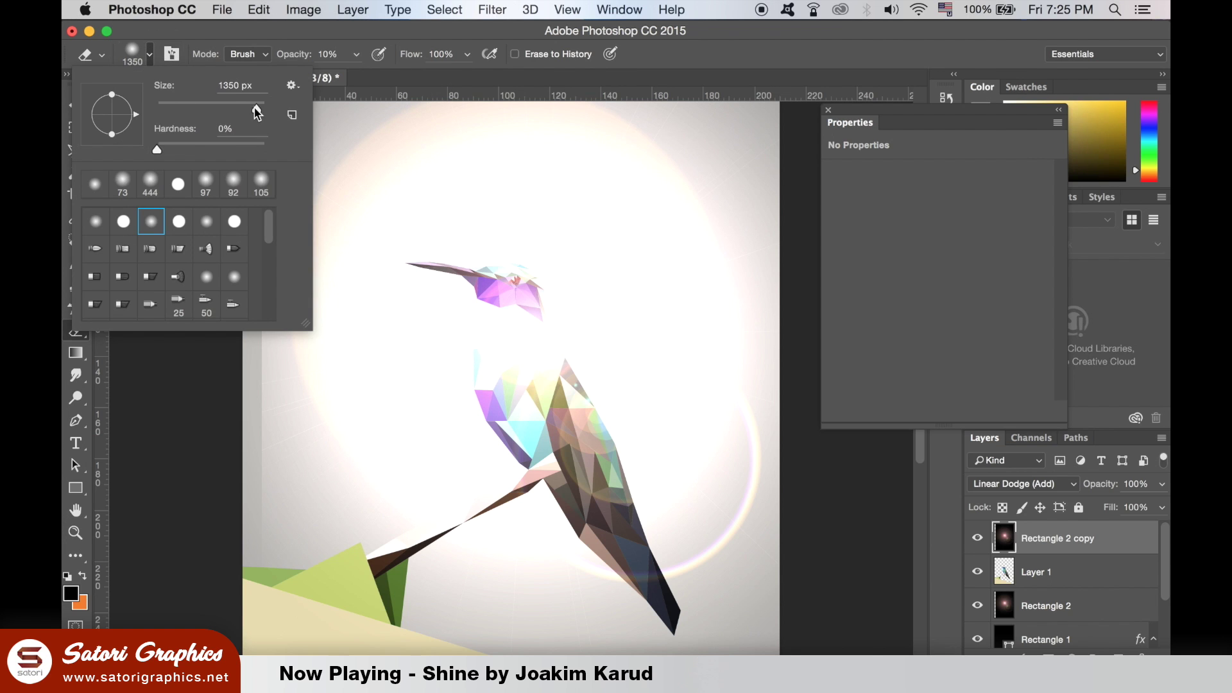
left_click_drag(257, 113, 252, 109)
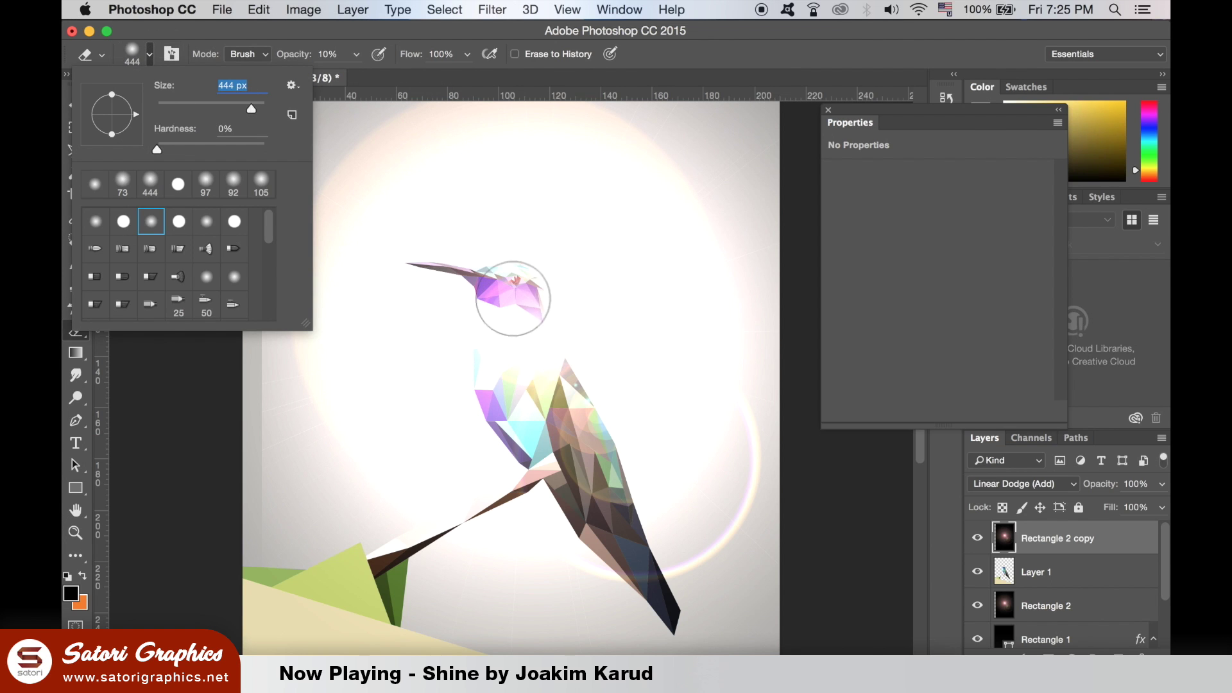
key("Return")
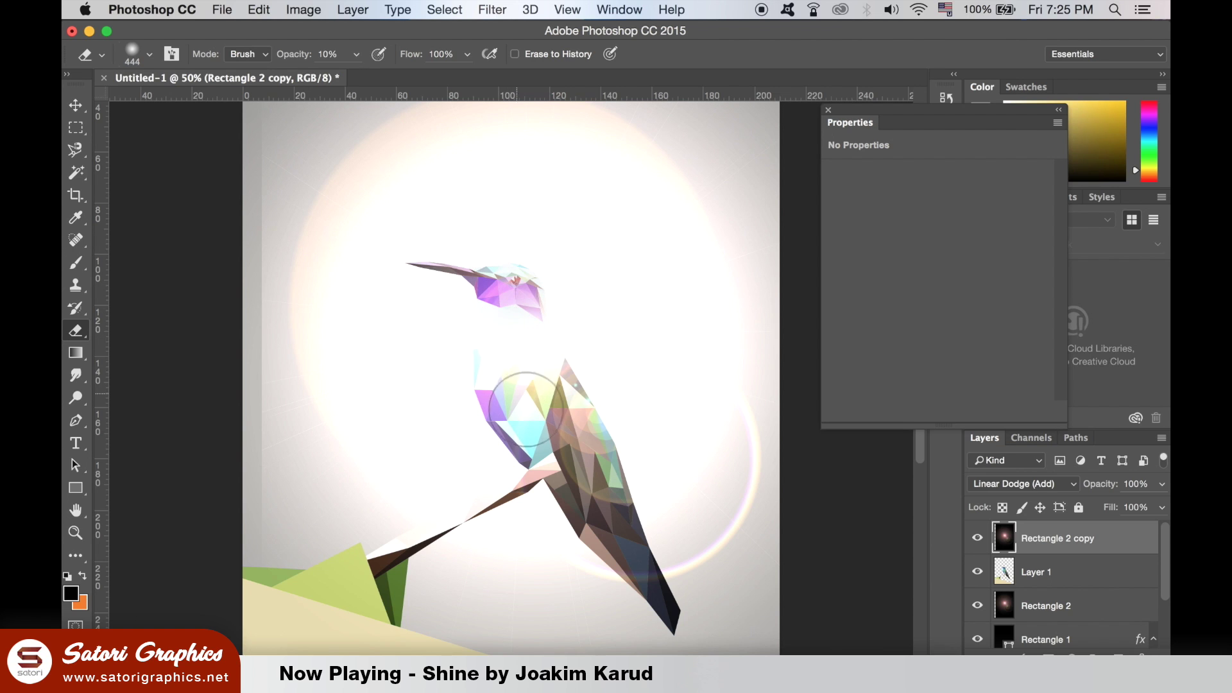
mouse_move(526, 409)
left_mouse_down()
mouse_move(606, 493)
mouse_move(494, 412)
mouse_move(509, 352)
mouse_move(545, 491)
mouse_move(618, 508)
left_mouse_up()
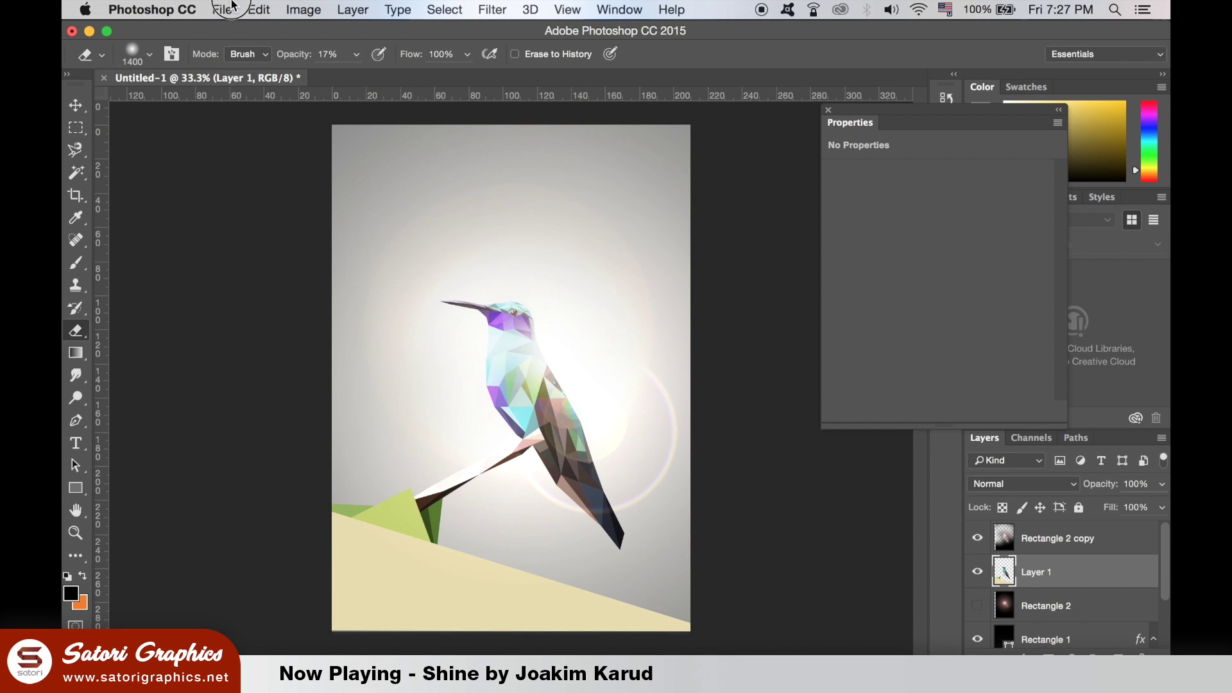
Render a 95%-brightness lens flare centred on the hummingbird's head on Layer 1
left_click(229, 8)
left_click(465, 9)
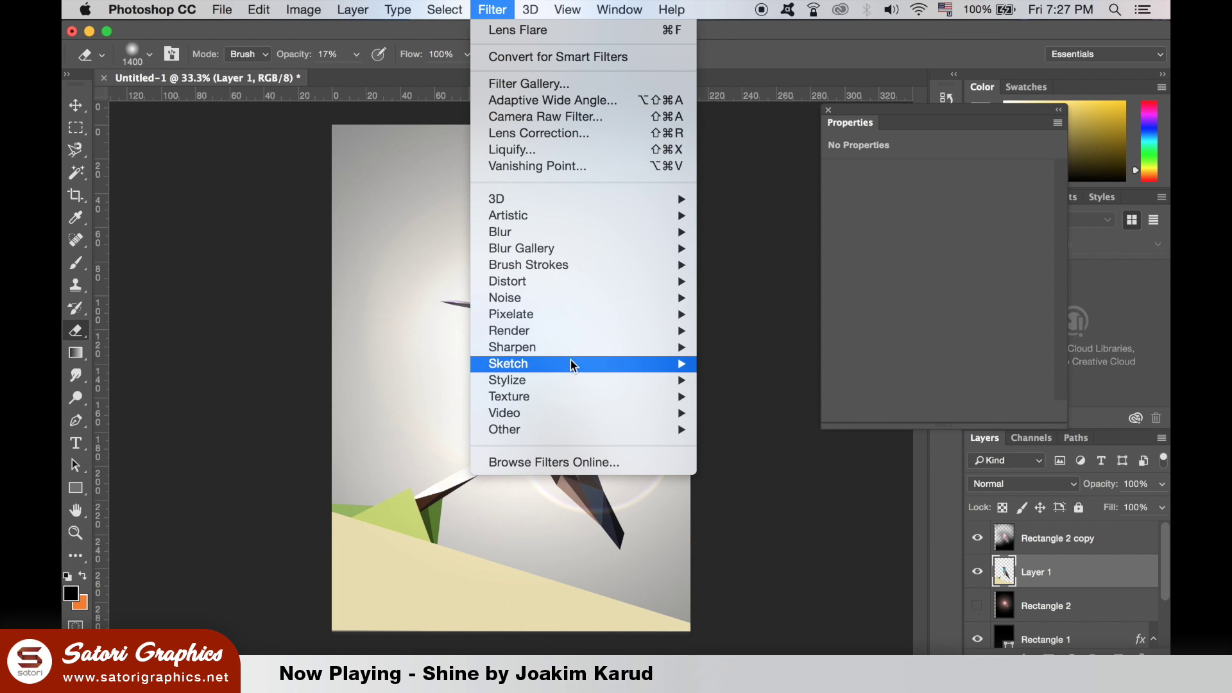
mouse_move(539, 330)
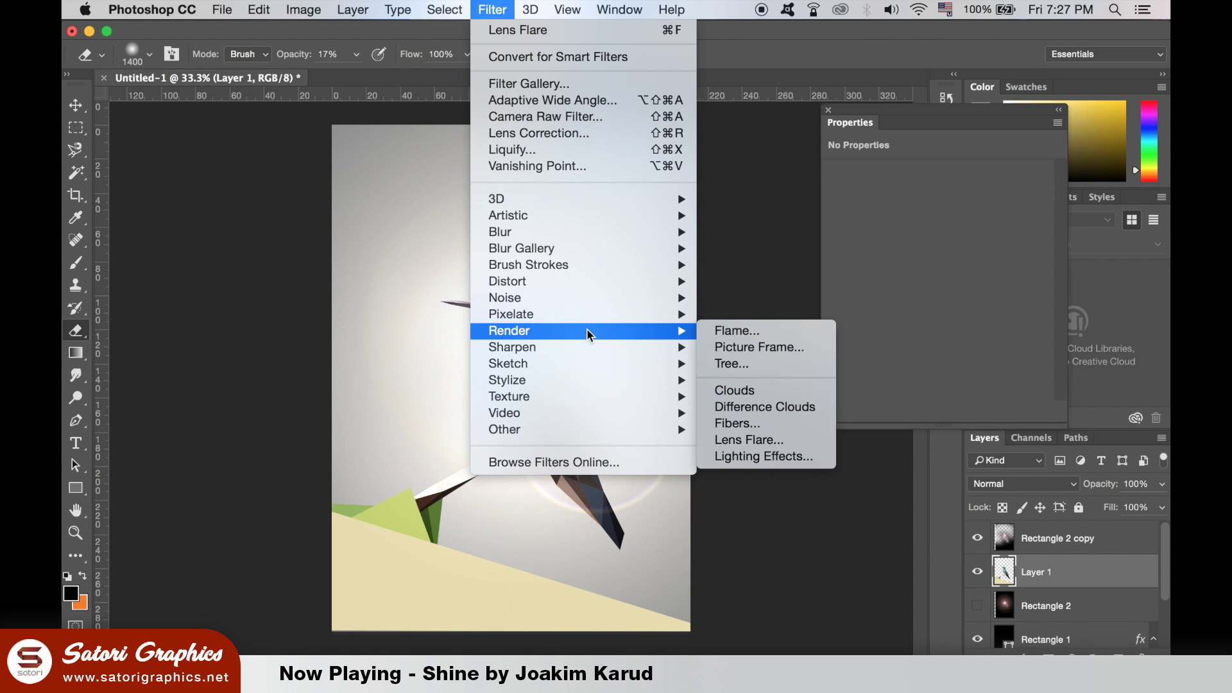
left_click(777, 446)
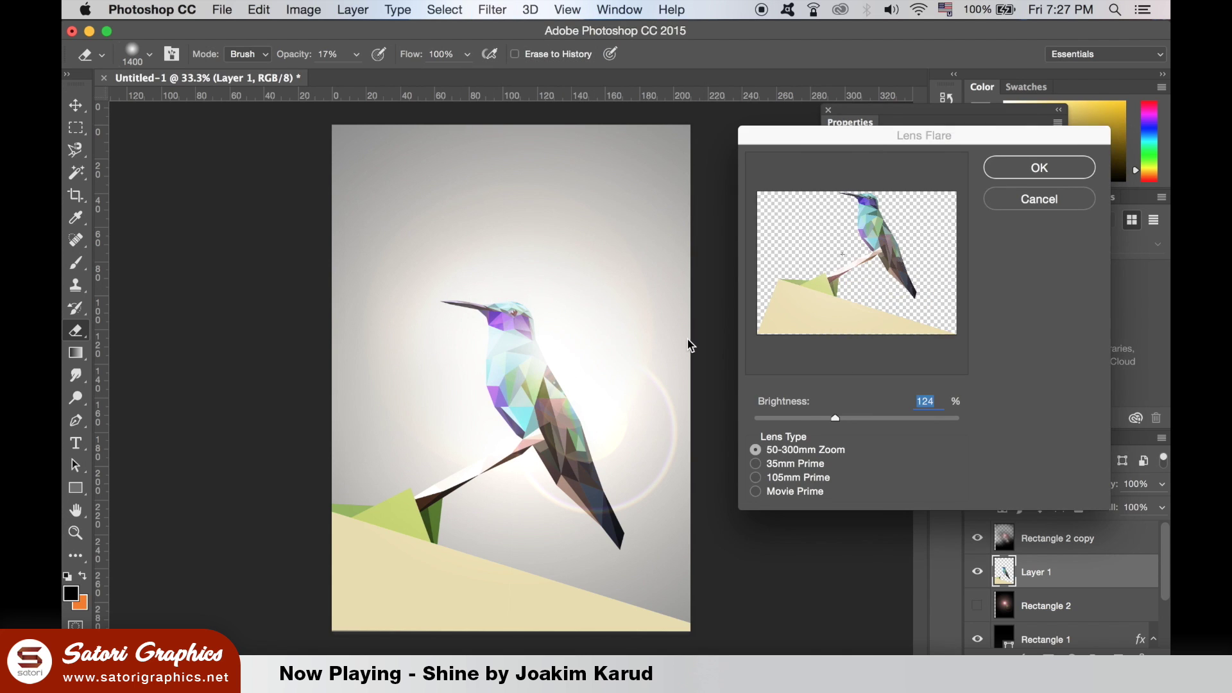
left_click_drag(862, 270, 877, 219)
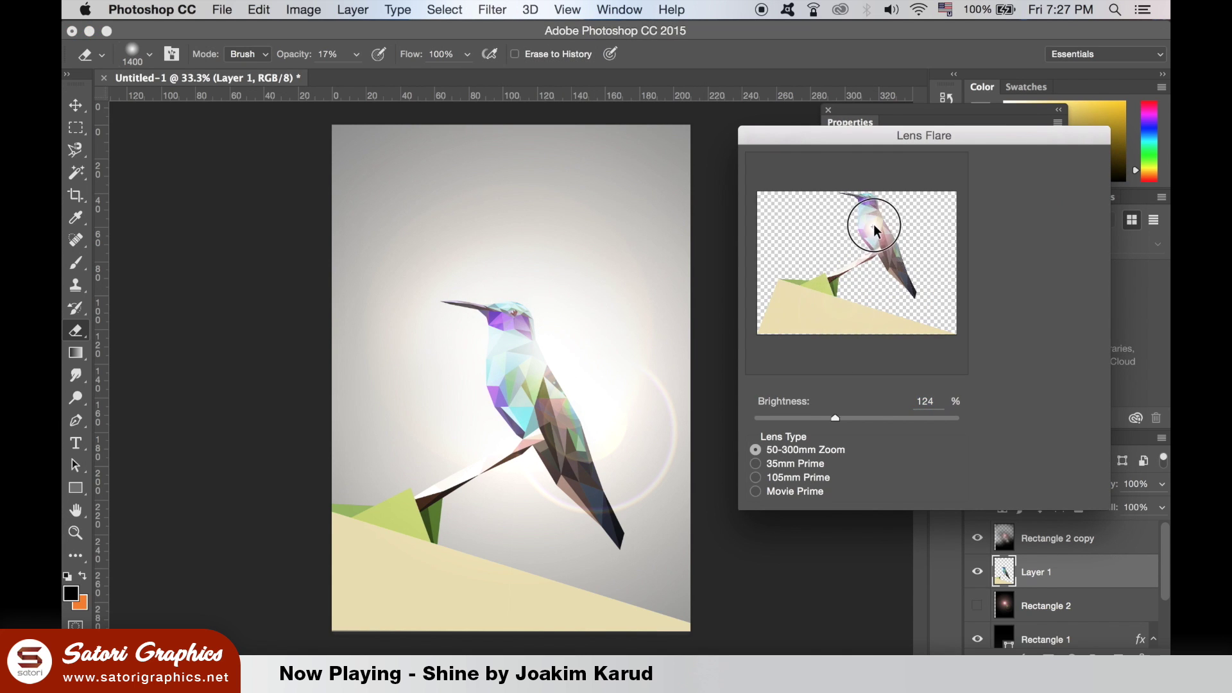
left_click_drag(836, 426, 823, 418)
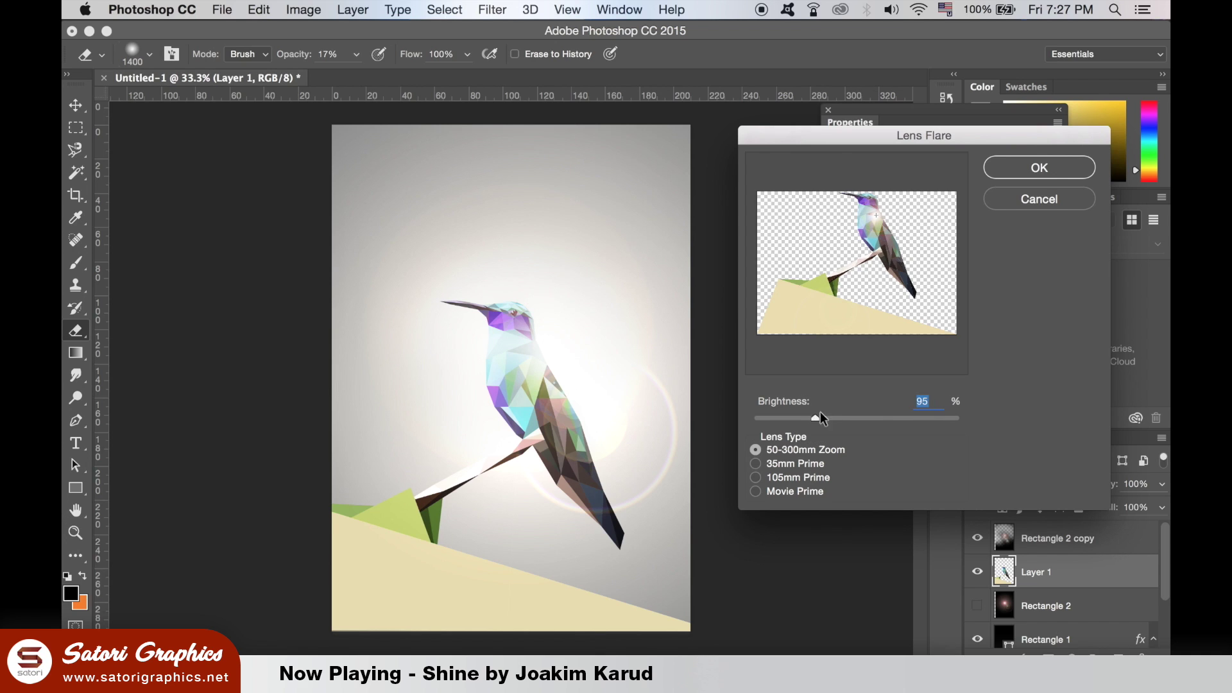
left_click(1032, 171)
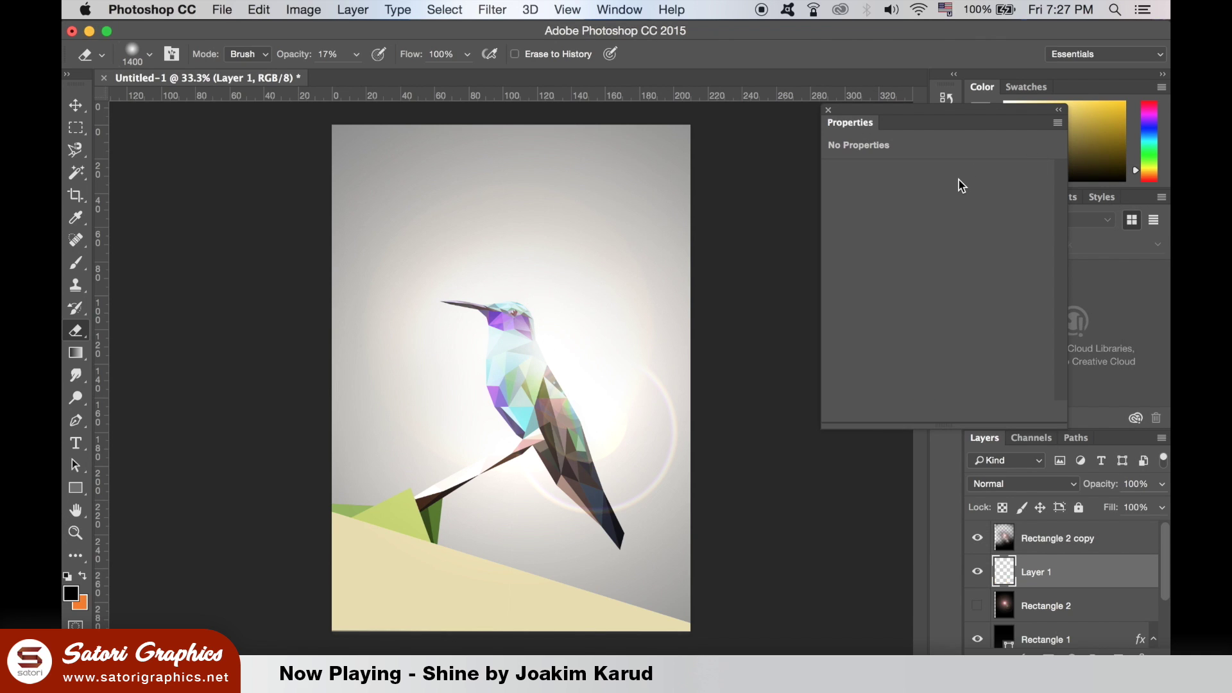